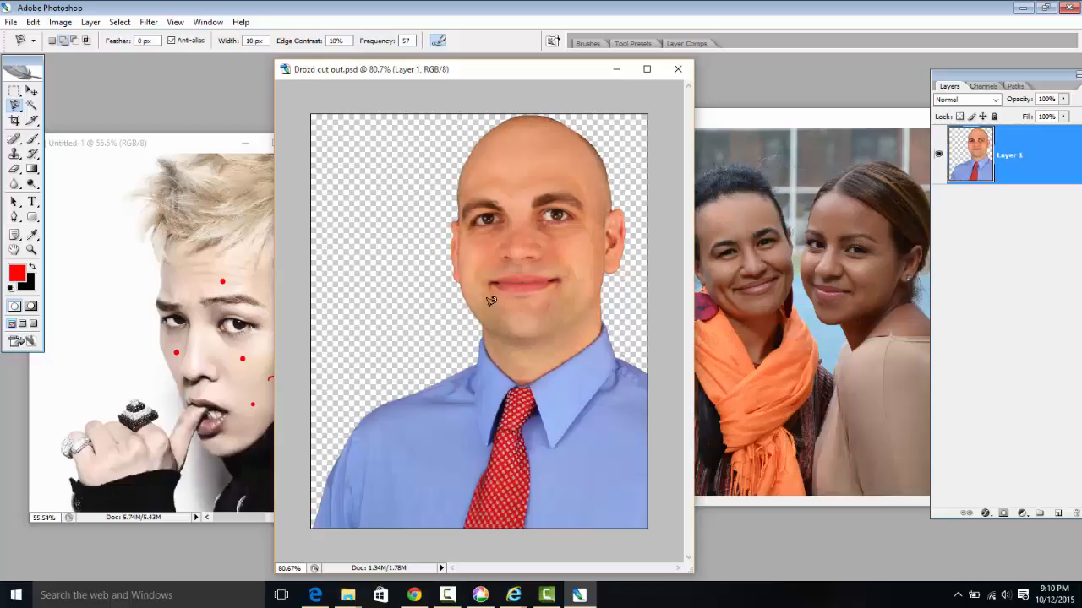
- Maximize the Untitled-1 portrait window and bring the red marks on the face into close view
{"action": "left_click", "coordinate": [212, 150]}
{"action": "left_click", "coordinate": [272, 144]}
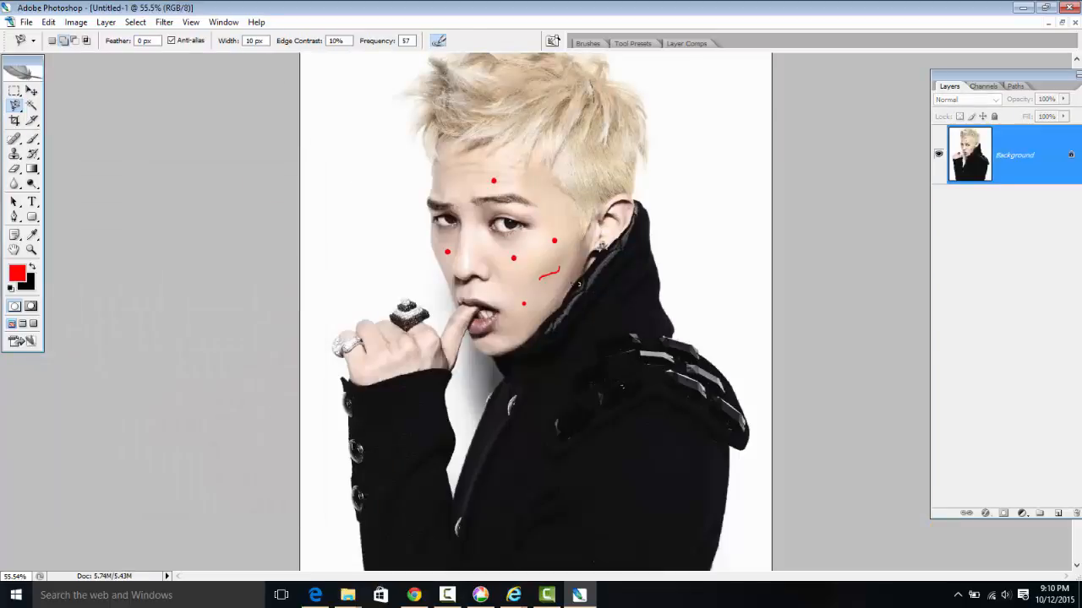
{"action": "scroll", "coordinate": [574, 223], "scroll_direction": "up", "scroll_amount": 5}
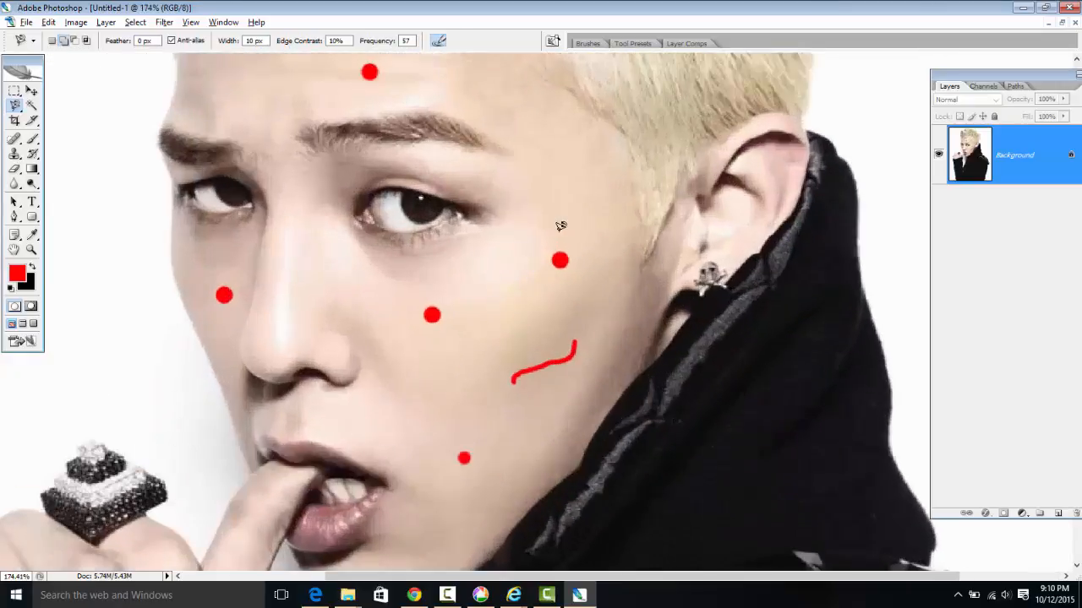
{"action": "scroll", "coordinate": [465, 235], "scroll_direction": "up", "scroll_amount": 2}
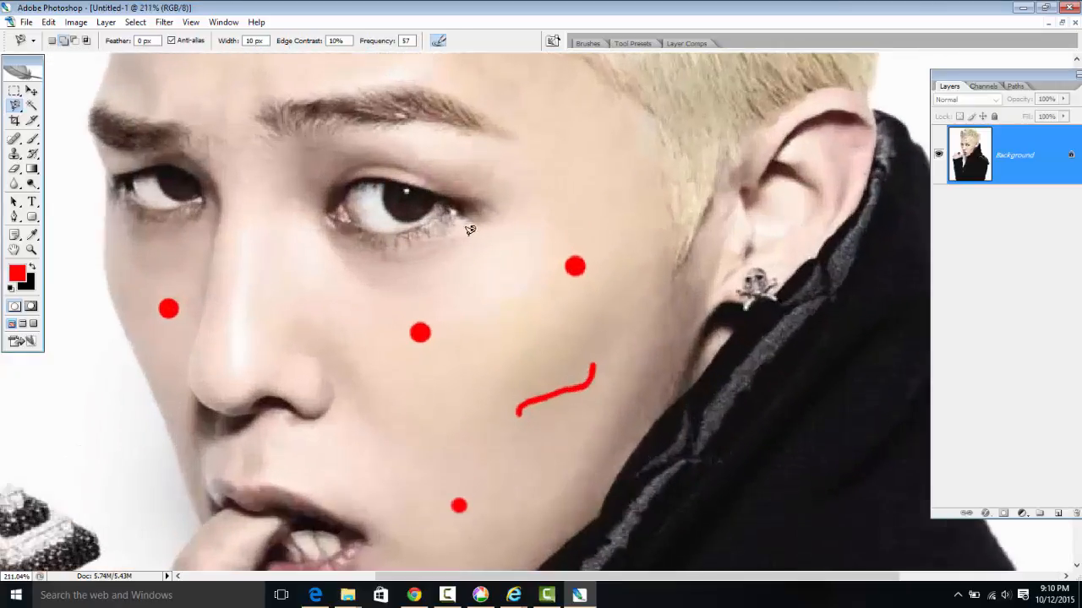
{"action": "mouse_move", "coordinate": [477, 228]}
{"action": "left_mouse_down"}
{"action": "mouse_move", "coordinate": [527, 229]}
{"action": "mouse_move", "coordinate": [519, 219]}
{"action": "left_mouse_up"}
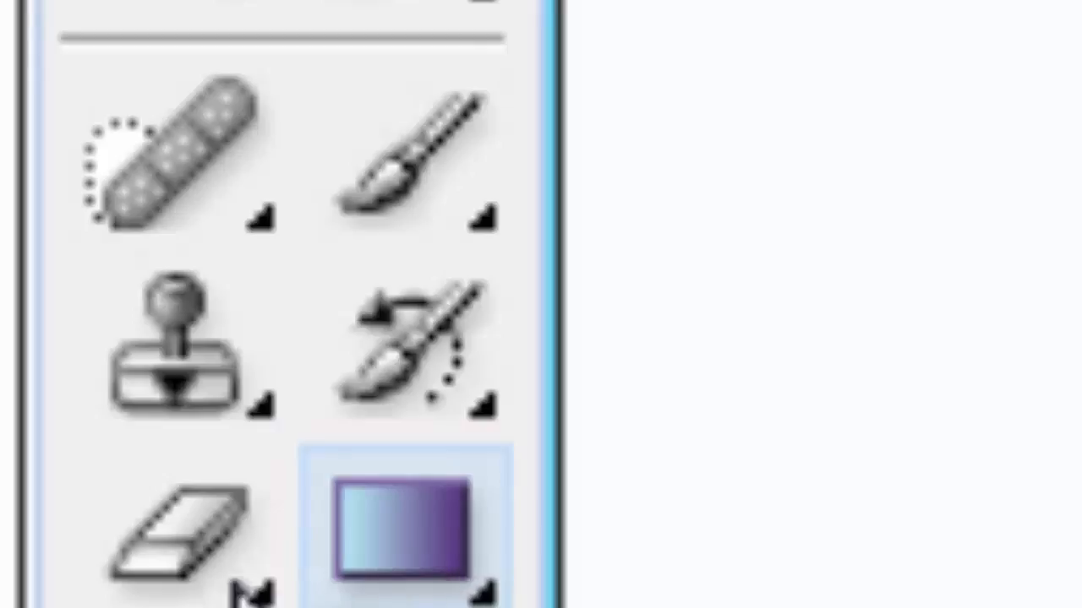
- Remove the red dot on the cheek below the right-hand eye with the Spot Healing Brush
{"action": "left_click", "coordinate": [220, 190]}
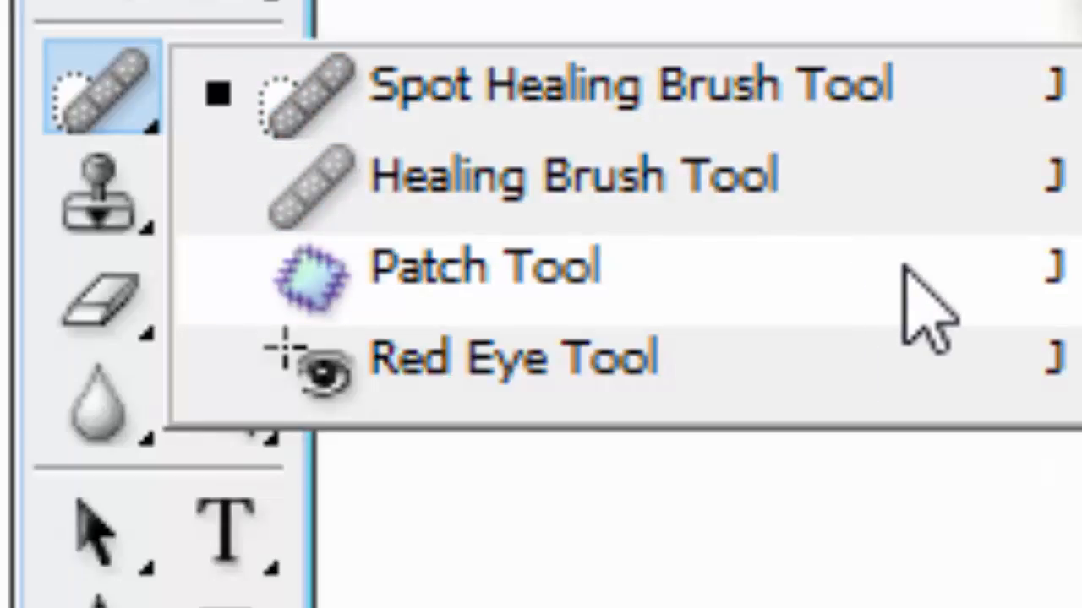
{"action": "left_click", "coordinate": [923, 85]}
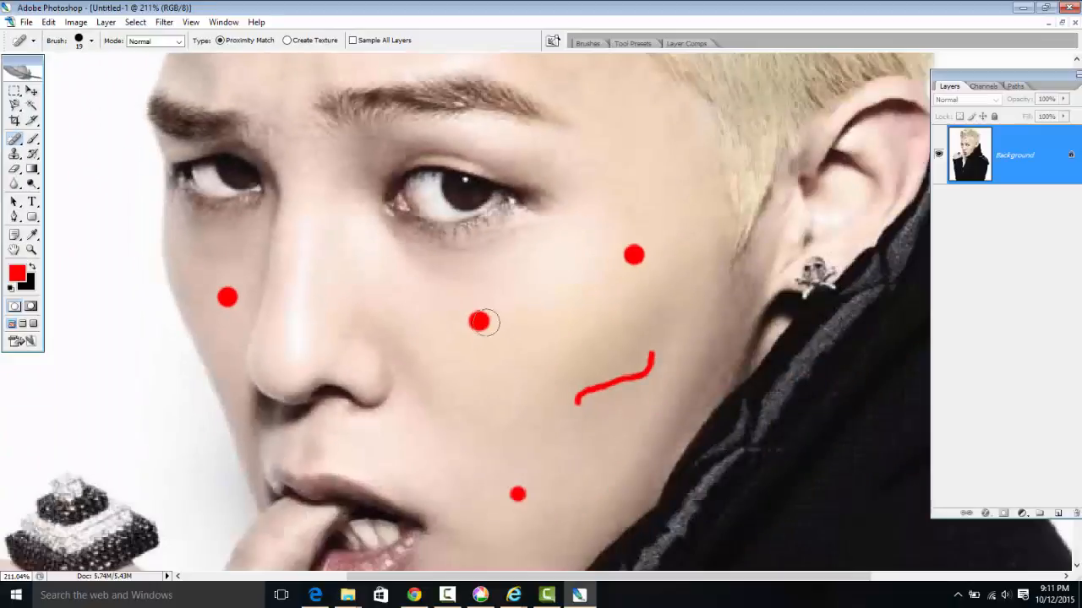
{"action": "scroll", "coordinate": [478, 321], "scroll_direction": "up", "scroll_amount": 5}
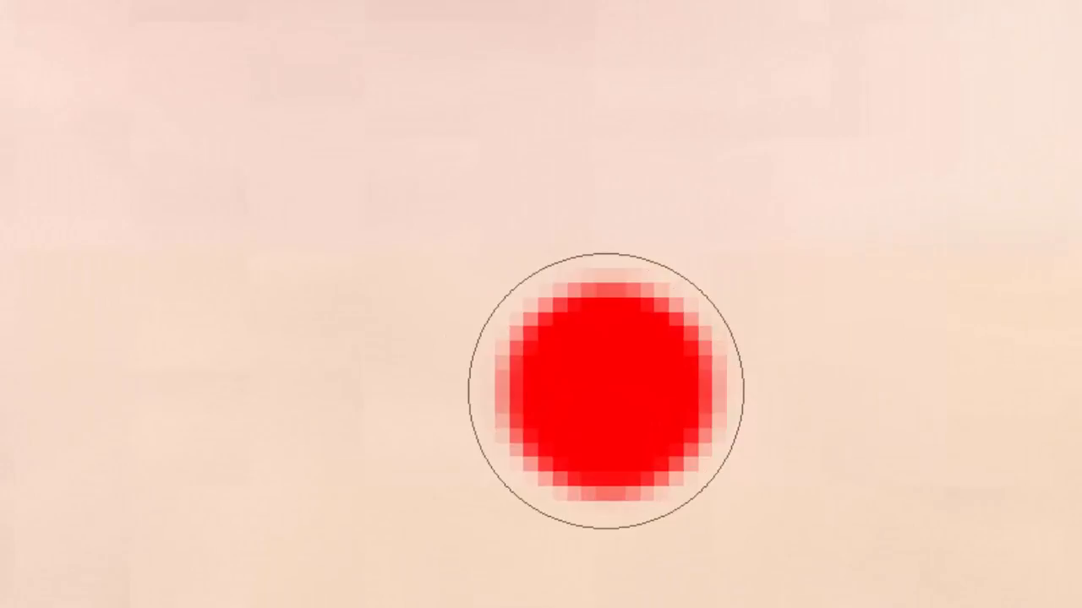
{"action": "left_click", "coordinate": [606, 390]}
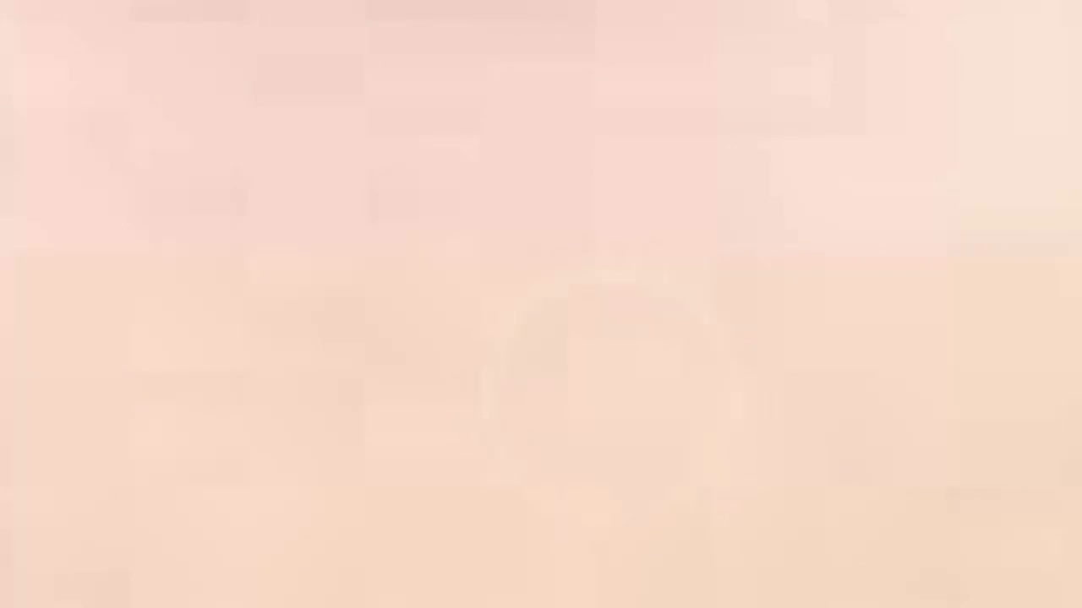
- Heal the red dot on the outer cheek, between the right-hand eye and the ear
{"action": "left_click_drag", "start_coordinate": [709, 362], "coordinate": [367, 535]}
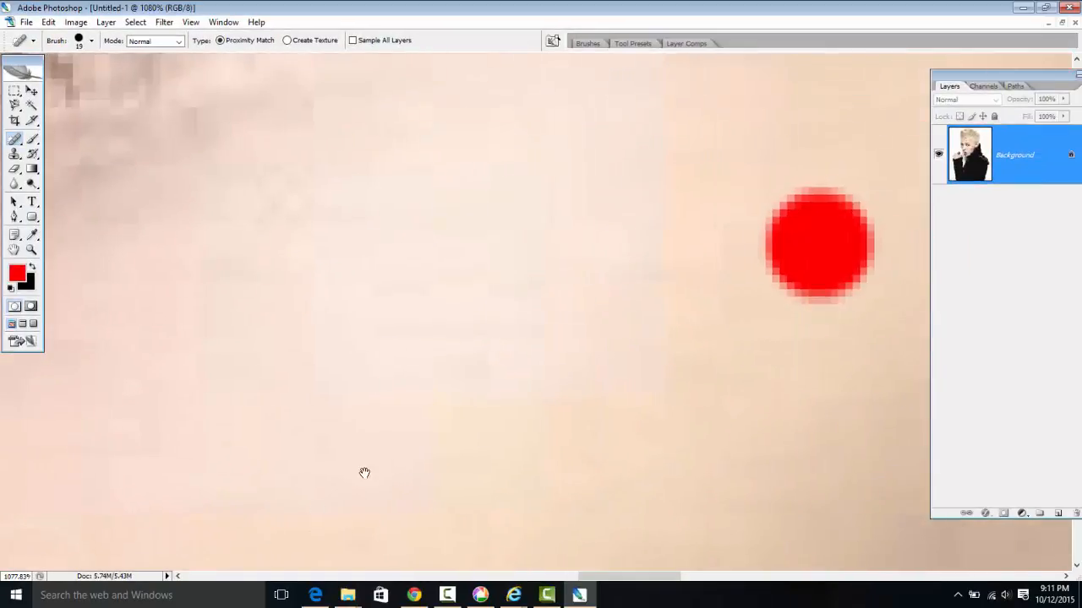
{"action": "left_click_drag", "start_coordinate": [653, 351], "coordinate": [346, 360]}
{"action": "mouse_move", "coordinate": [585, 314]}
{"action": "left_mouse_down"}
{"action": "mouse_move", "coordinate": [360, 347]}
{"action": "mouse_move", "coordinate": [449, 341]}
{"action": "left_mouse_up"}
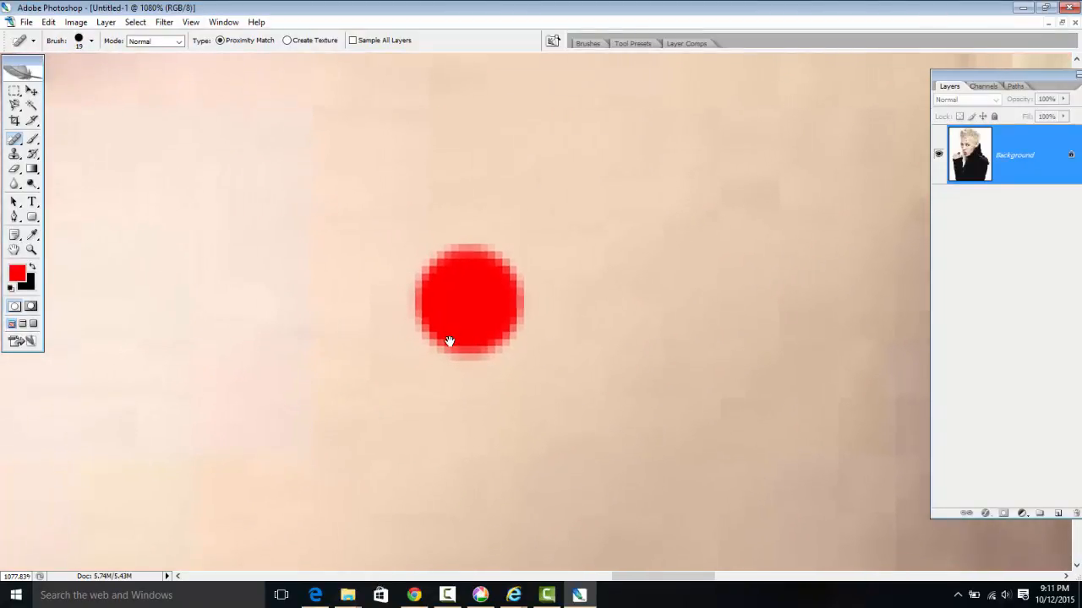
{"action": "left_click", "coordinate": [471, 299]}
- Heal the red dot on the forehead and clean up the faint traces left around it
{"action": "scroll", "coordinate": [290, 299], "scroll_direction": "down", "scroll_amount": 1}
{"action": "scroll", "coordinate": [288, 299], "scroll_direction": "down", "scroll_amount": 14}
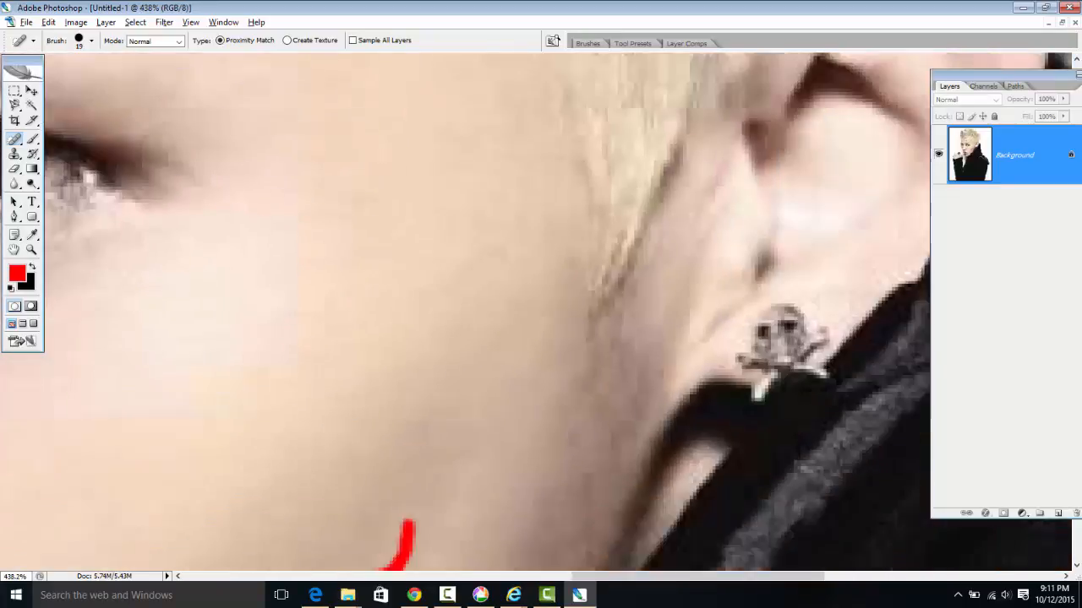
{"action": "left_click_drag", "start_coordinate": [249, 295], "coordinate": [550, 362]}
{"action": "left_click_drag", "start_coordinate": [453, 288], "coordinate": [469, 415]}
{"action": "scroll", "coordinate": [363, 228], "scroll_direction": "up", "scroll_amount": 18}
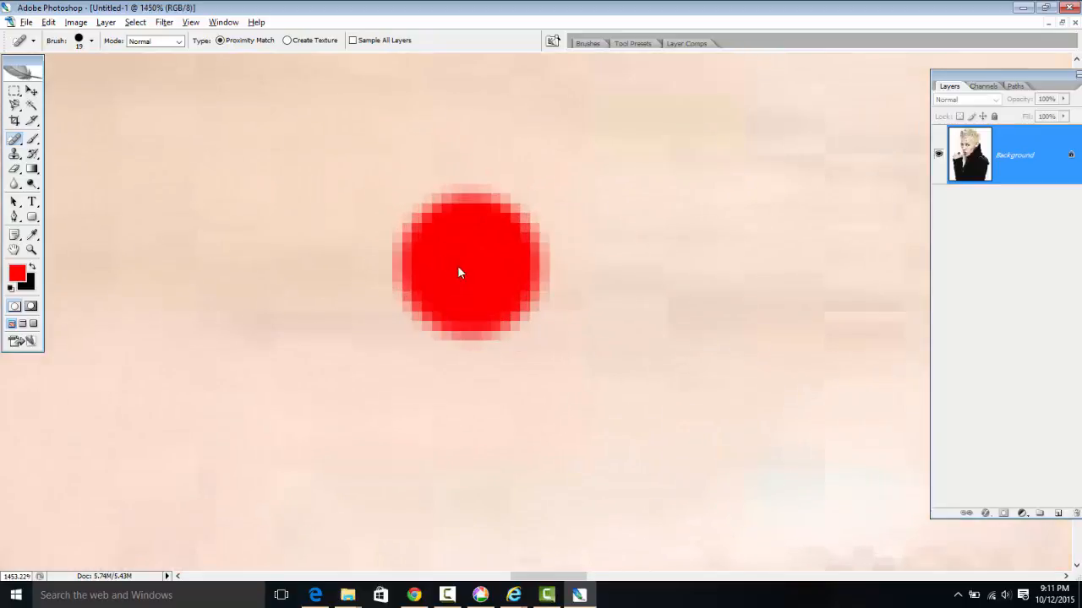
{"action": "left_click", "coordinate": [459, 268]}
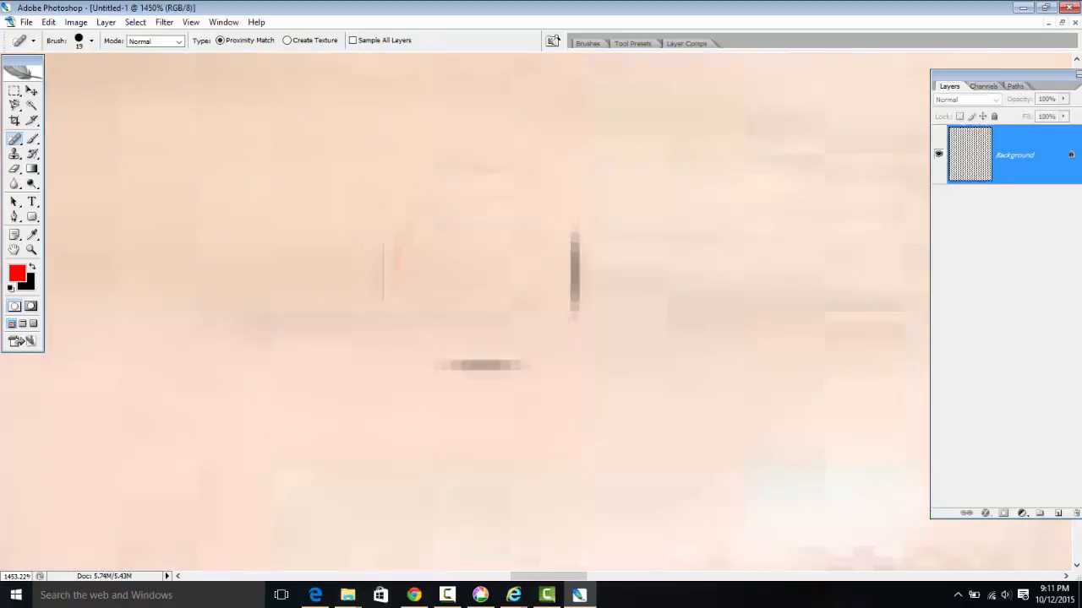
{"action": "left_click", "coordinate": [423, 244]}
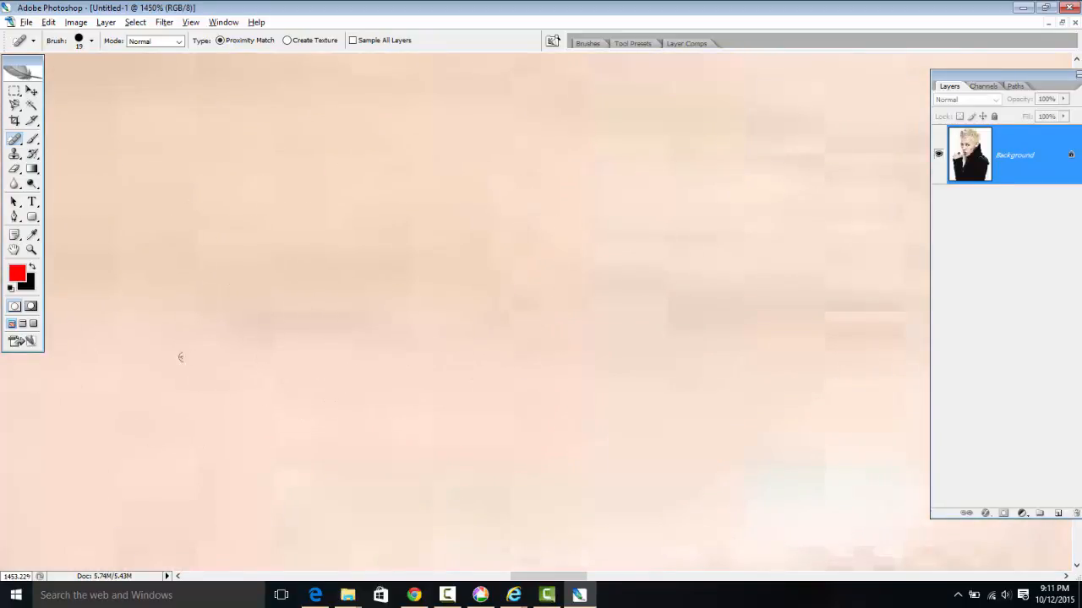
- Try healing the red dot below the left-hand eye with a 10 px brush, and undo both attempts
{"action": "scroll", "coordinate": [181, 357], "scroll_direction": "down", "scroll_amount": 11}
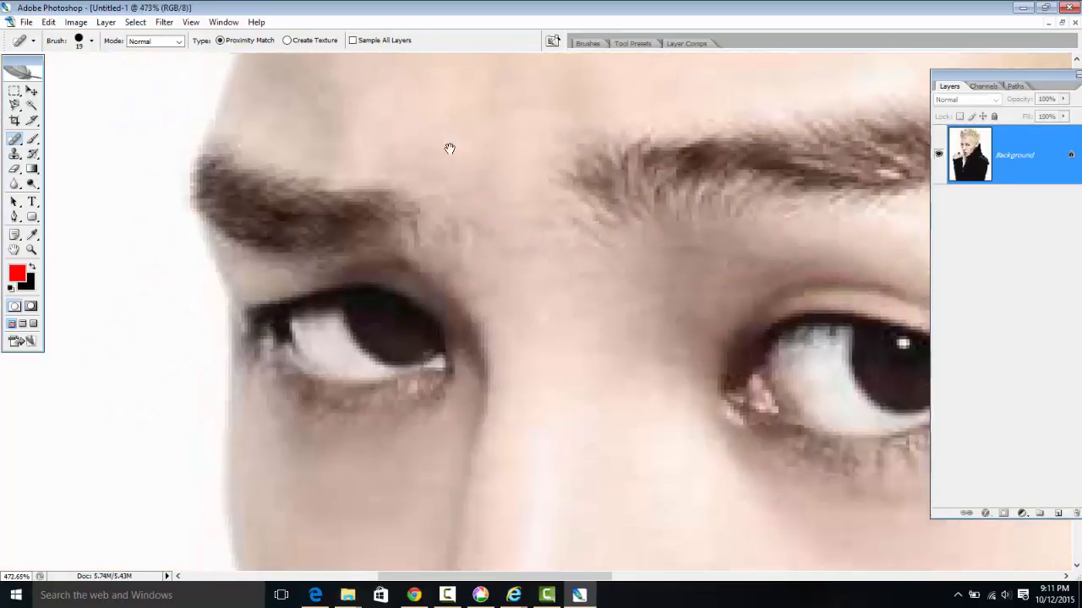
{"action": "left_click_drag", "start_coordinate": [391, 376], "coordinate": [434, 193]}
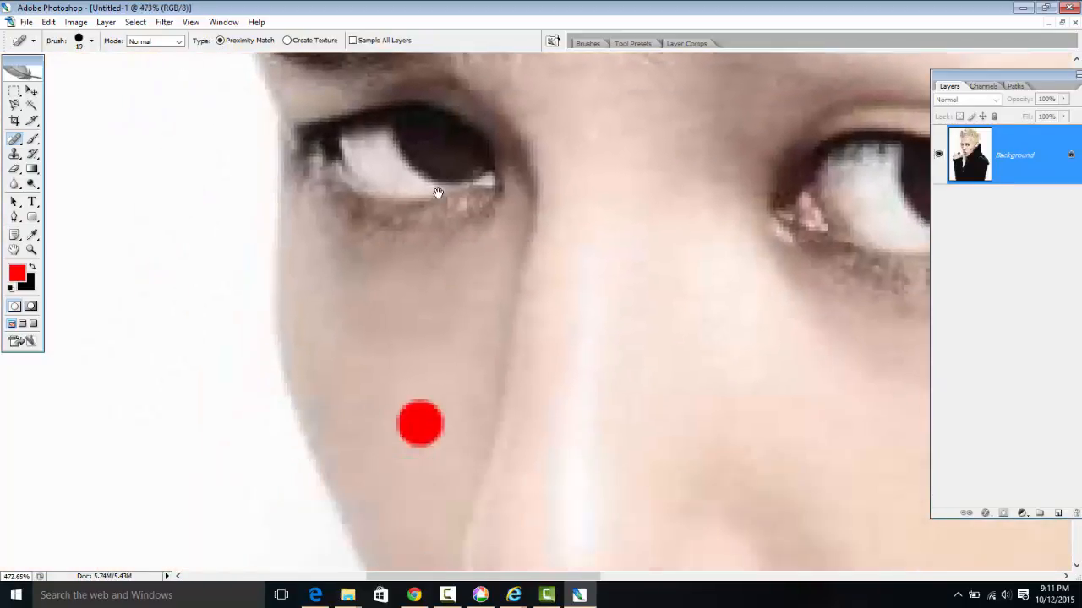
{"action": "left_click_drag", "start_coordinate": [398, 397], "coordinate": [355, 298]}
{"action": "scroll", "coordinate": [355, 299], "scroll_direction": "up", "scroll_amount": 10}
{"action": "mouse_move", "coordinate": [400, 361]}
{"action": "left_mouse_down"}
{"action": "mouse_move", "coordinate": [392, 341]}
{"action": "mouse_move", "coordinate": [423, 346]}
{"action": "left_mouse_up"}
{"action": "right_click", "coordinate": [406, 323]}
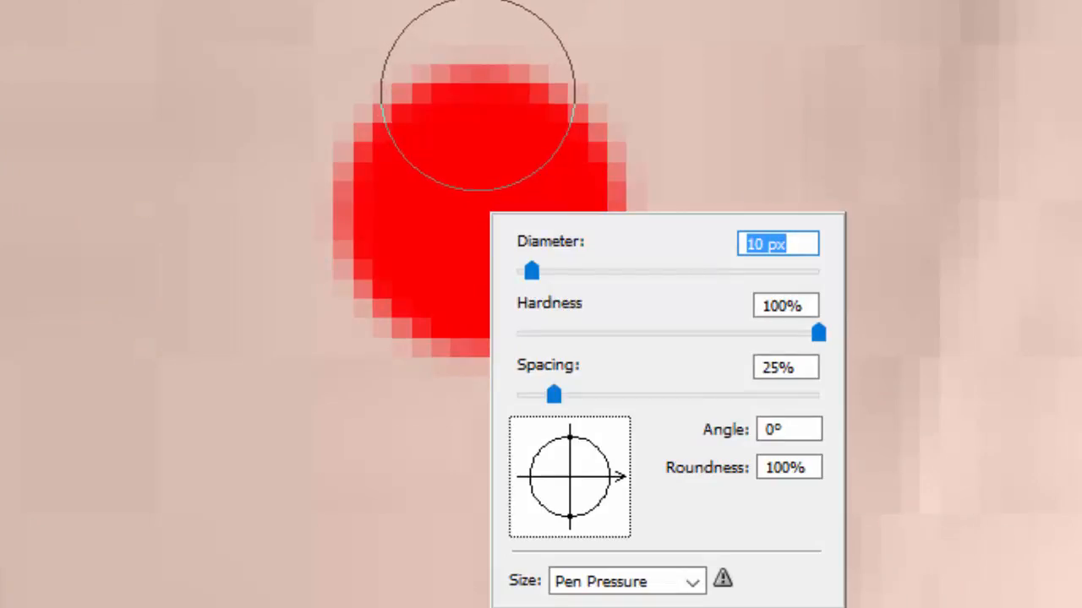
{"action": "key", "text": "Return"}
{"action": "left_click", "coordinate": [476, 93]}
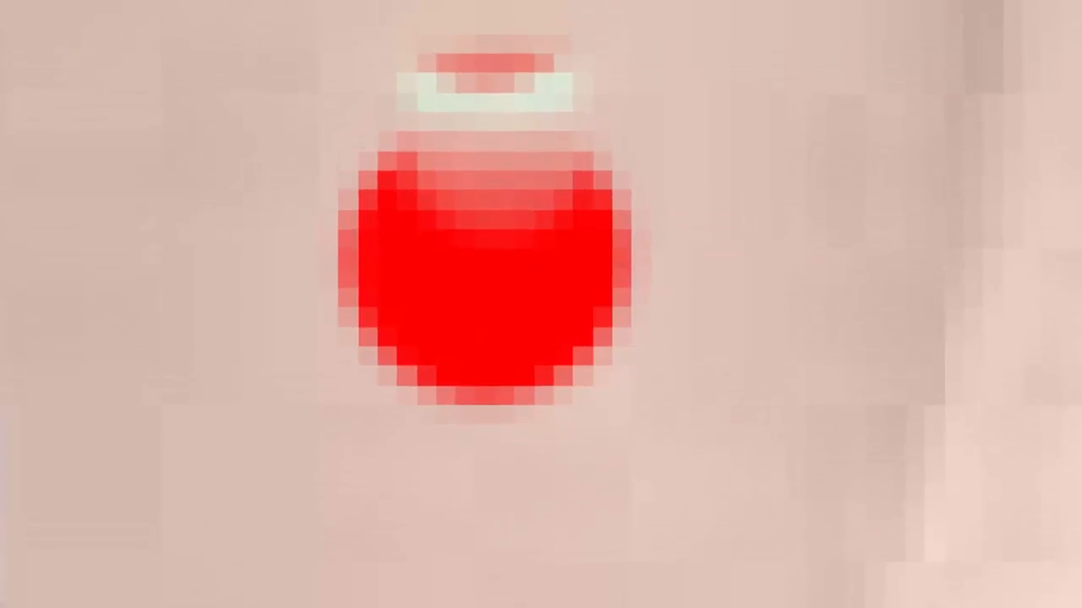
{"action": "left_click", "coordinate": [408, 395]}
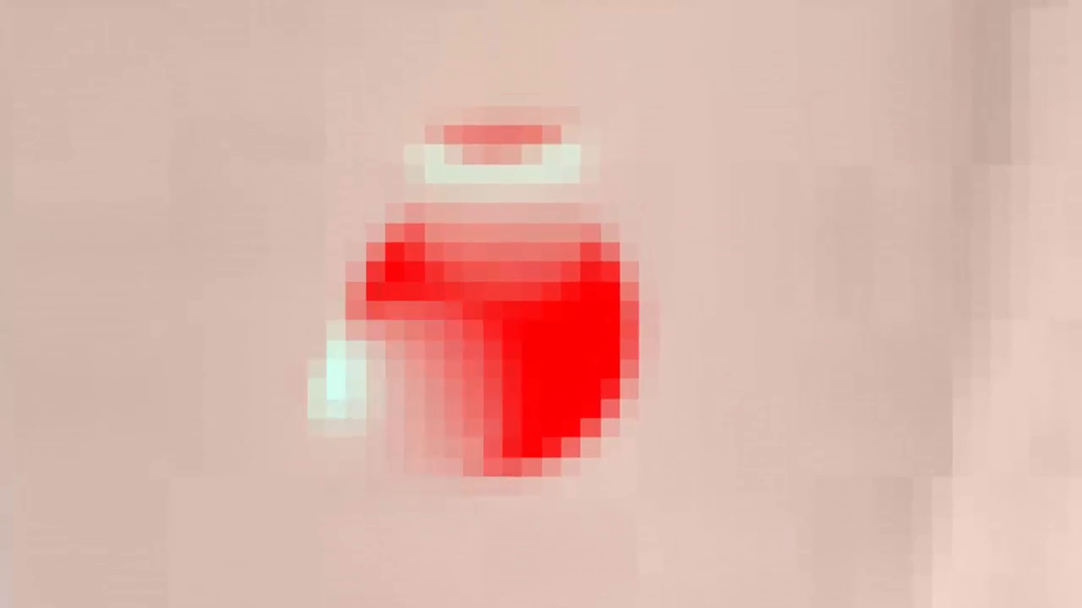
{"action": "key", "text": "ctrl+alt+z"}
{"action": "key", "text": "ctrl+alt+z"}
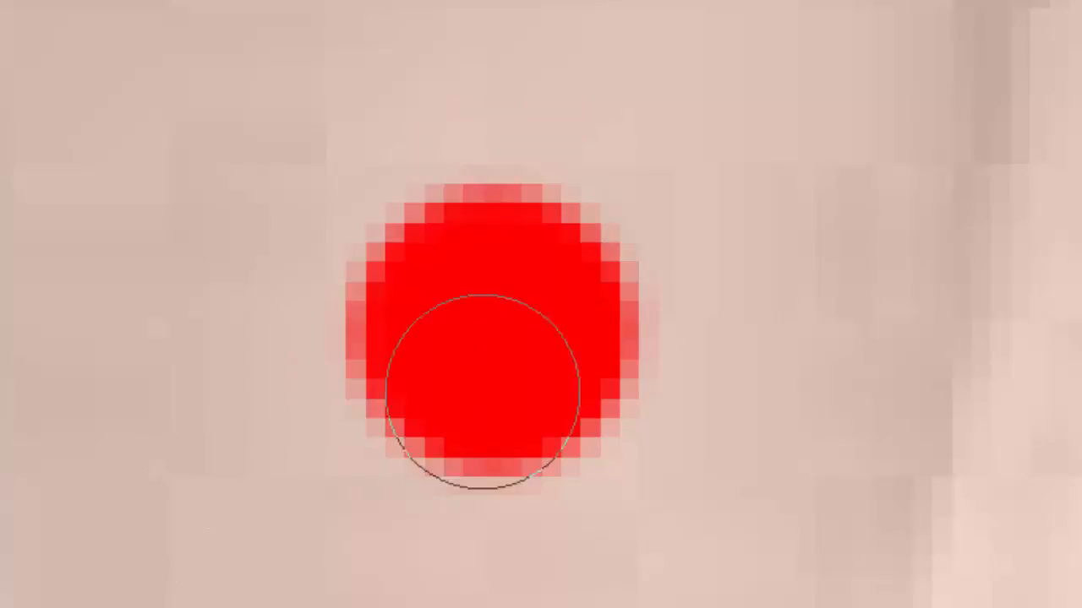
- Set the healing brush diameter to 18 px and heal the red dot below the left-hand eye
{"action": "right_click", "coordinate": [499, 338]}
{"action": "left_click_drag", "start_coordinate": [558, 398], "coordinate": [562, 388]}
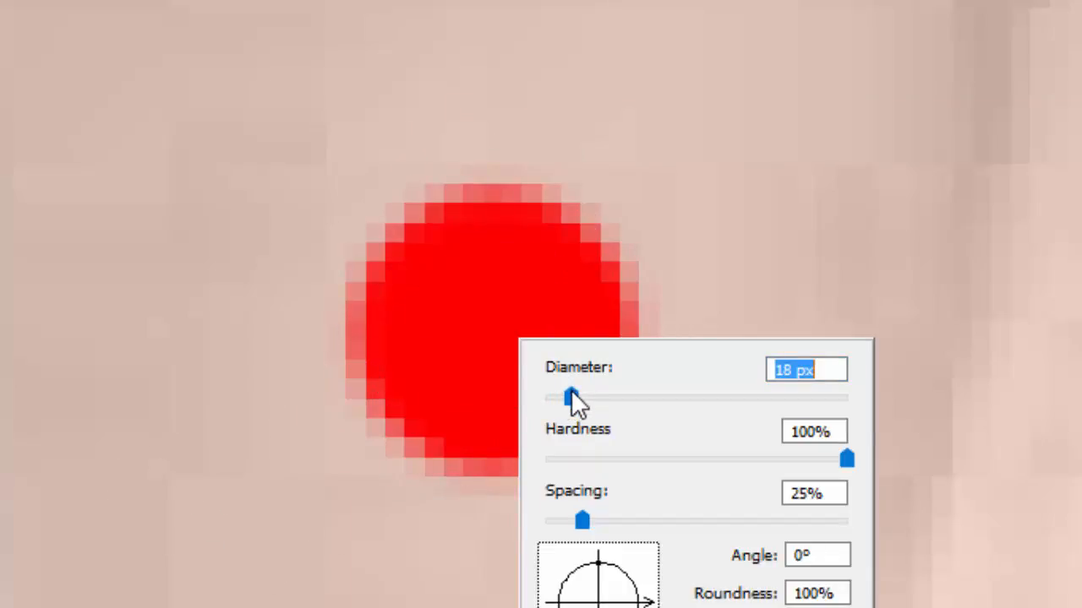
{"action": "left_click", "coordinate": [485, 327]}
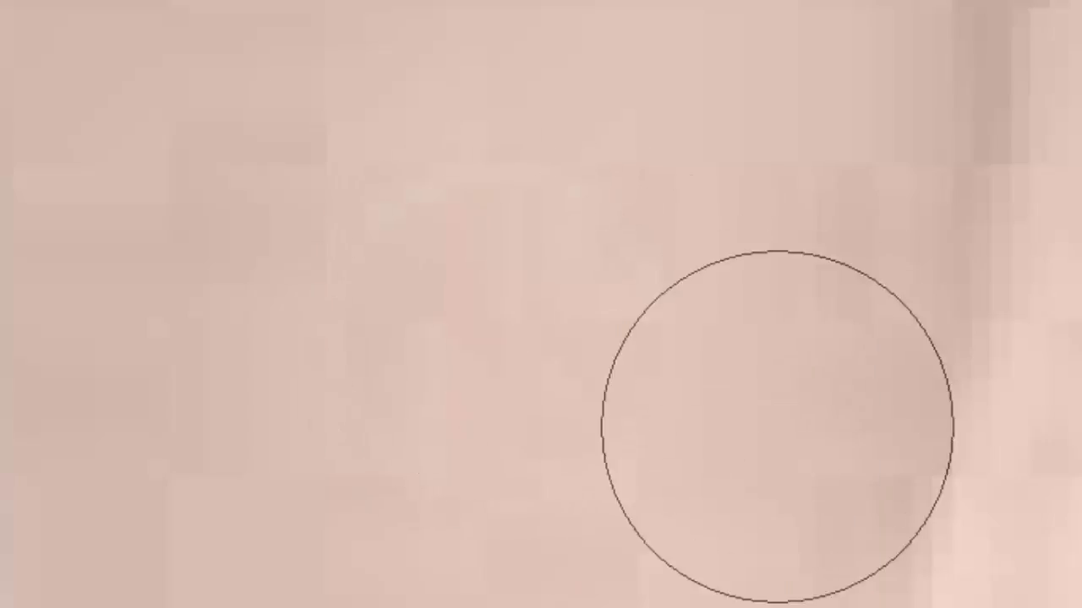
- Outline the curved red line on the cheek closely with the Patch tool in Source mode
{"action": "scroll", "coordinate": [777, 425], "scroll_direction": "down", "scroll_amount": 15}
{"action": "left_click_drag", "start_coordinate": [567, 383], "coordinate": [291, 314]}
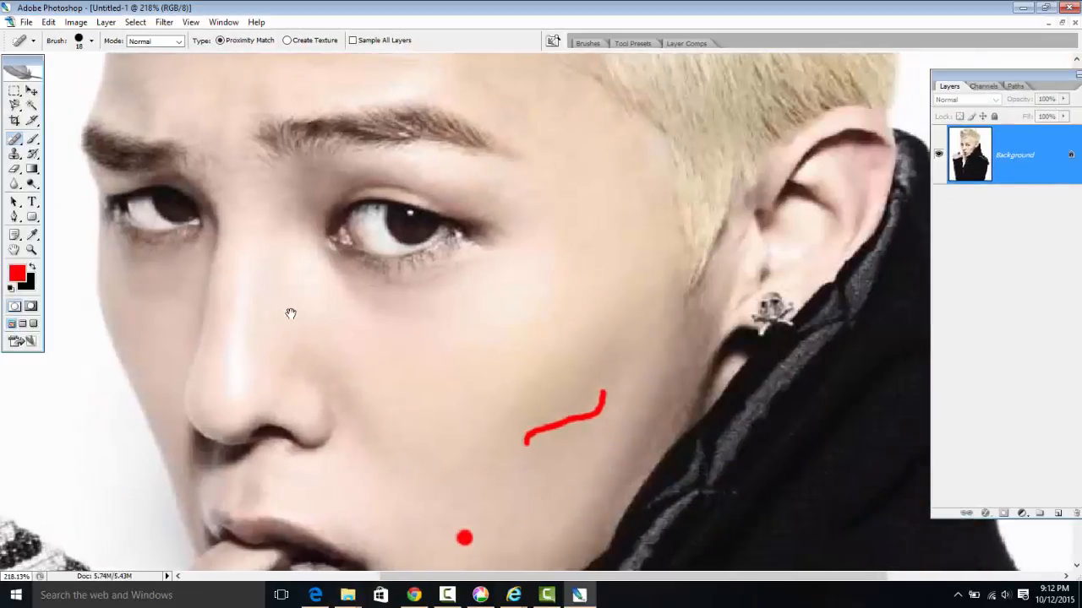
{"action": "scroll", "coordinate": [553, 379], "scroll_direction": "up", "scroll_amount": 5}
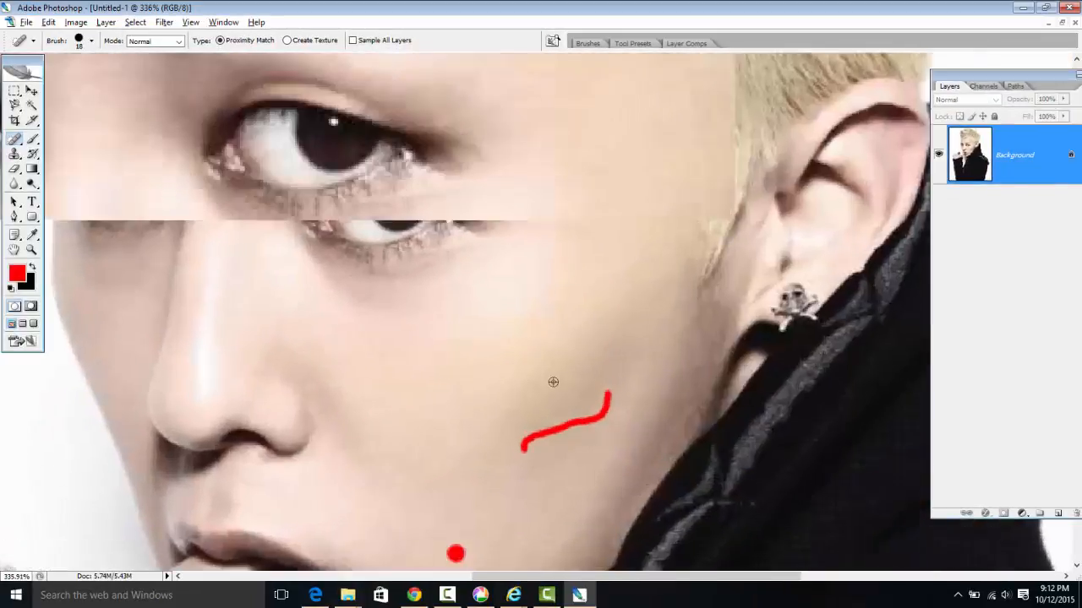
{"action": "left_click_drag", "start_coordinate": [553, 379], "coordinate": [464, 234]}
{"action": "scroll", "coordinate": [462, 274], "scroll_direction": "down", "scroll_amount": 1}
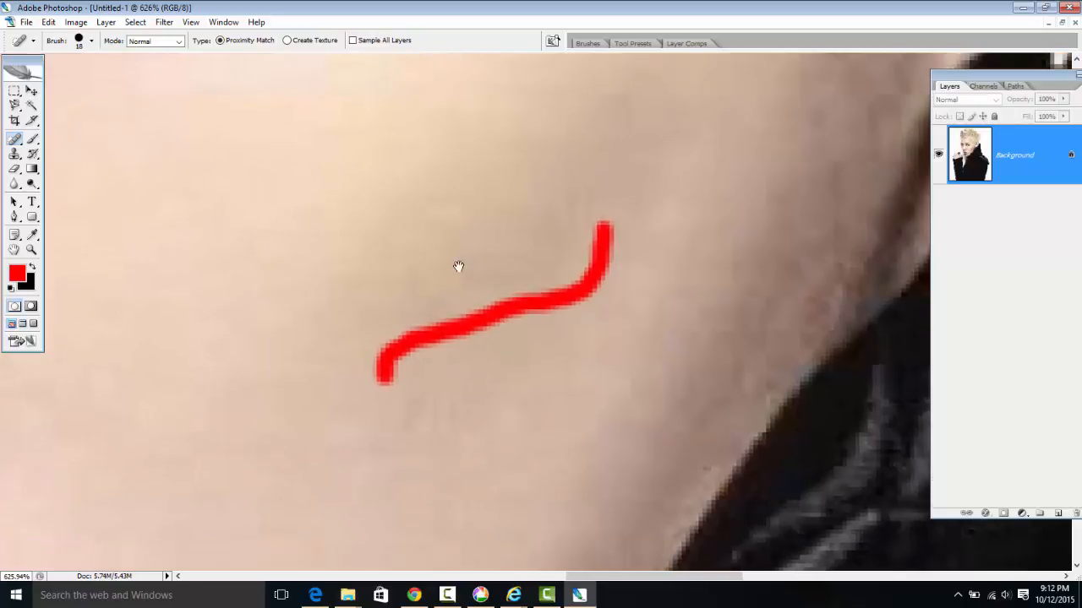
{"action": "left_click", "coordinate": [16, 142]}
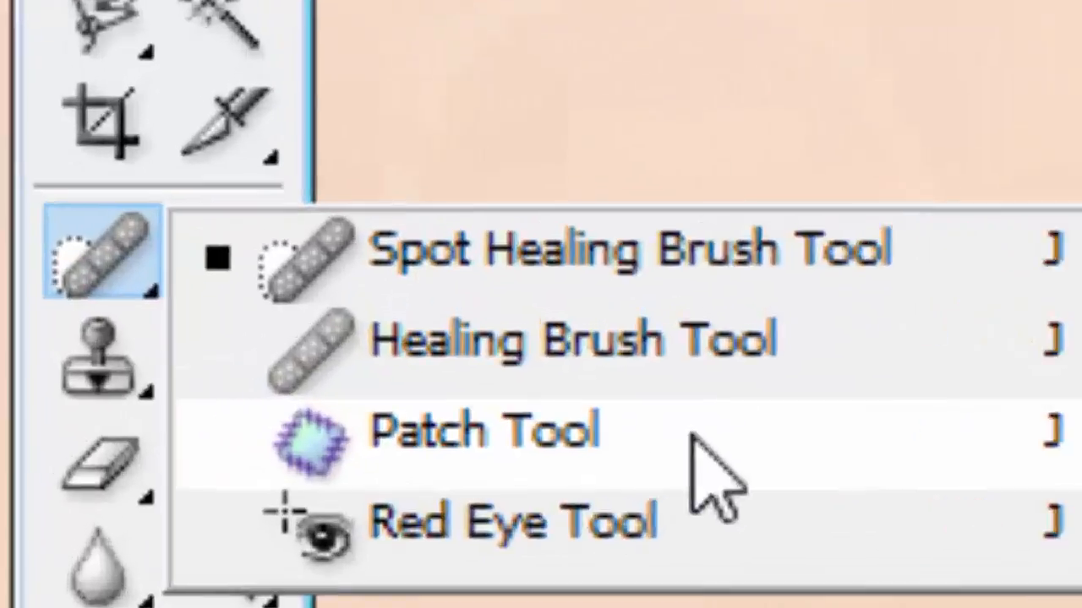
{"action": "left_click", "coordinate": [456, 413]}
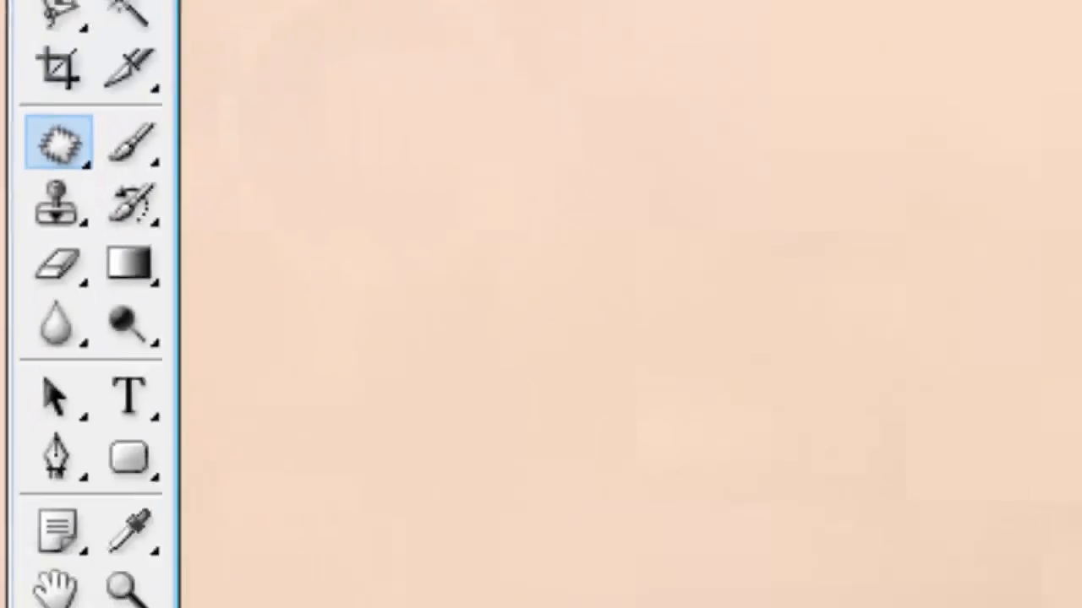
{"action": "left_click_drag", "start_coordinate": [585, 219], "coordinate": [555, 270]}
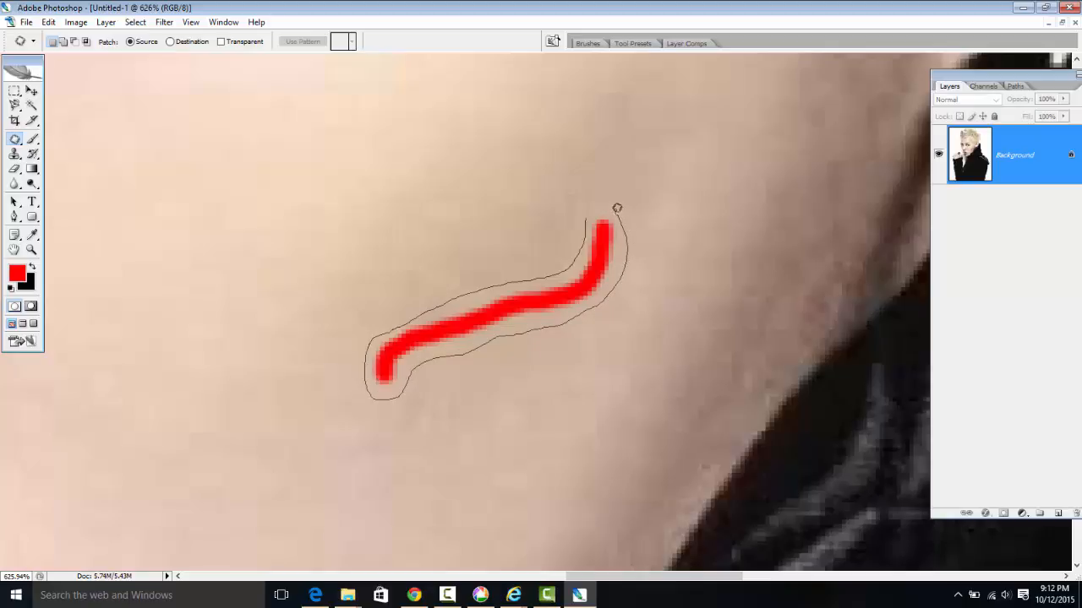
{"action": "left_click_drag", "start_coordinate": [589, 216], "coordinate": [588, 218]}
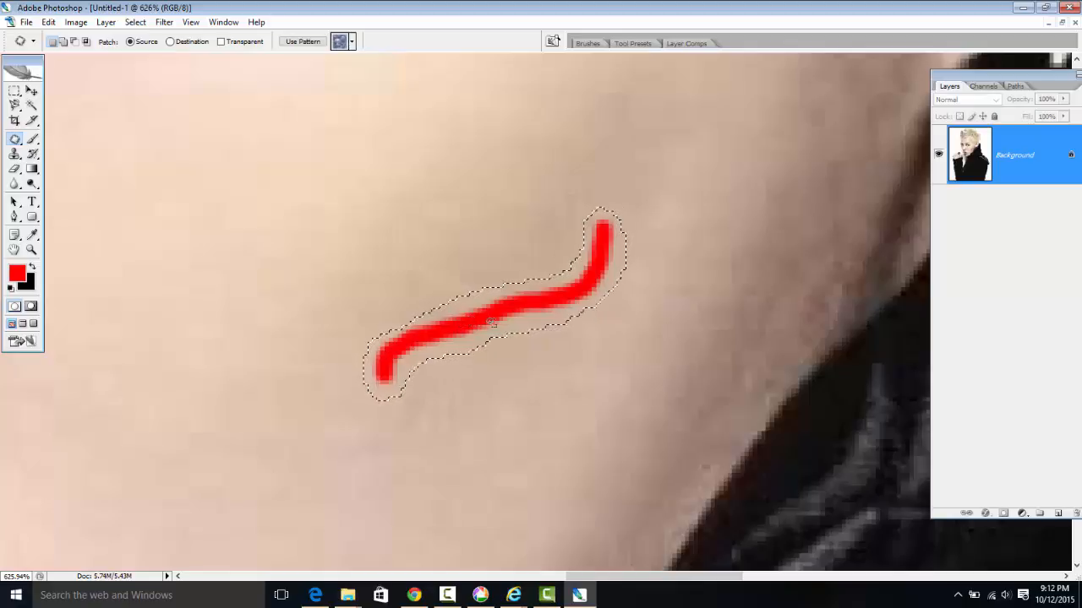
- Patch the outlined red line with clean skin from just above and left of it, and clear the selection
{"action": "left_click_drag", "start_coordinate": [494, 314], "coordinate": [442, 269]}
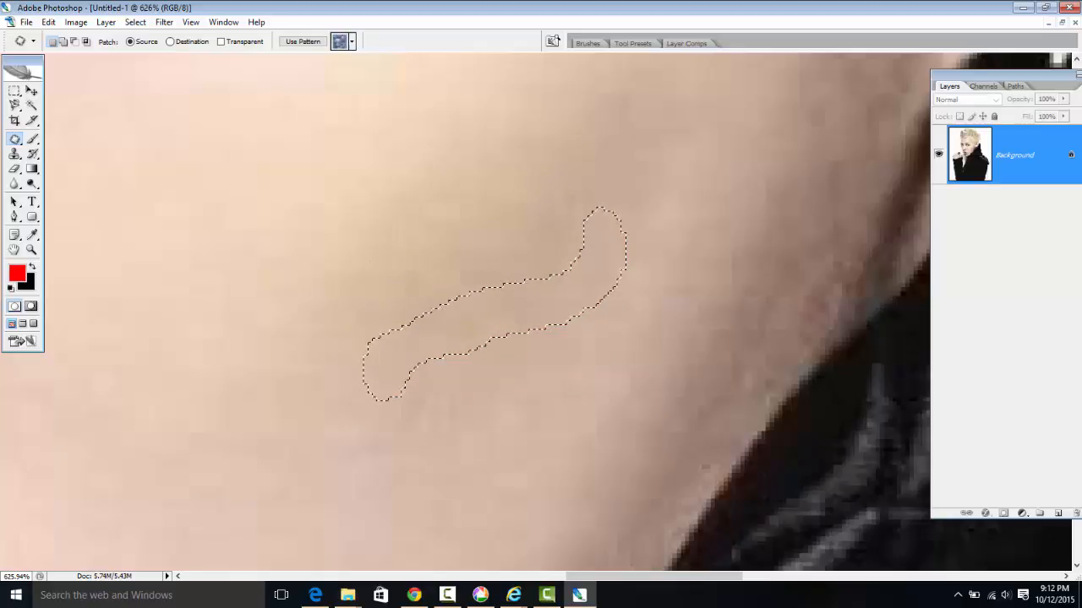
{"action": "key", "text": "ctrl+d"}
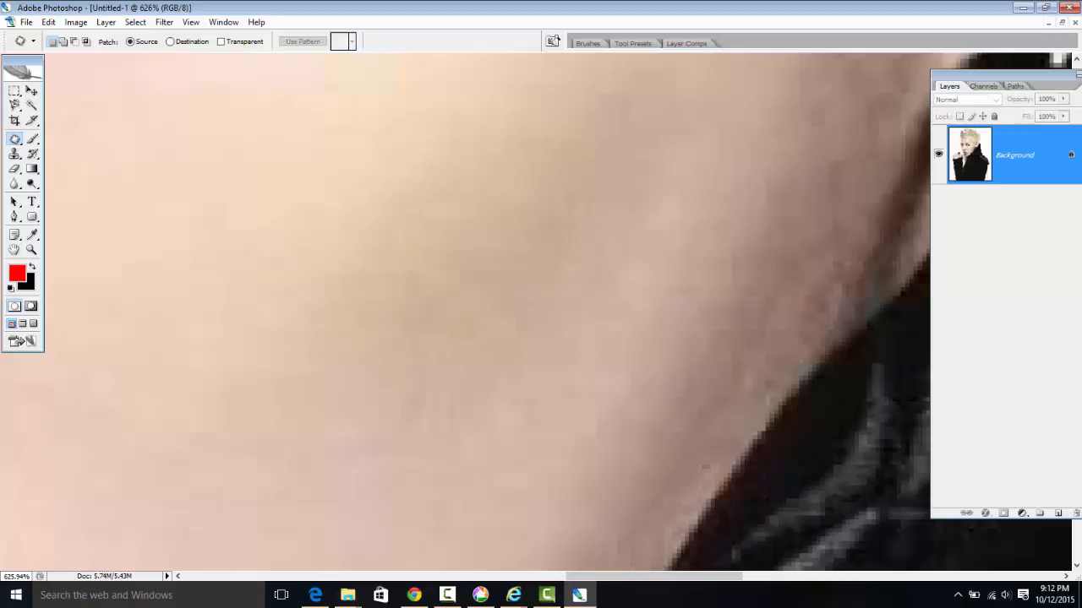
{"action": "scroll", "coordinate": [277, 343], "scroll_direction": "down", "scroll_amount": 17}
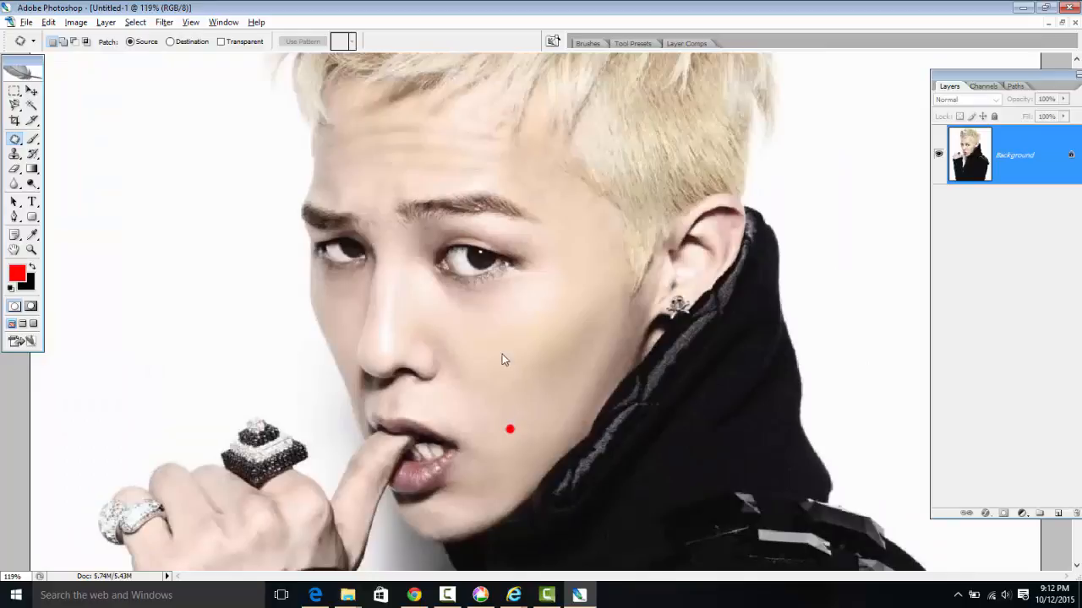
- Restore the portrait to a floating window and maximize the DSC_6238.JPG group photo, with the faces in close view
{"action": "left_click", "coordinate": [1062, 24]}
{"action": "scroll", "coordinate": [169, 291], "scroll_direction": "down", "scroll_amount": 8}
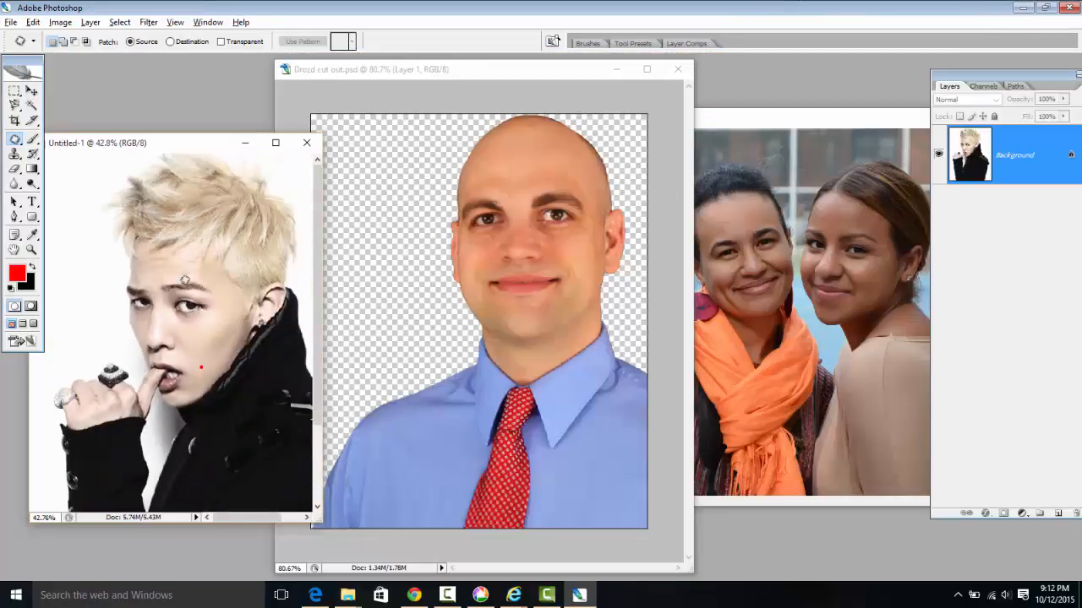
{"action": "double_click", "coordinate": [816, 118]}
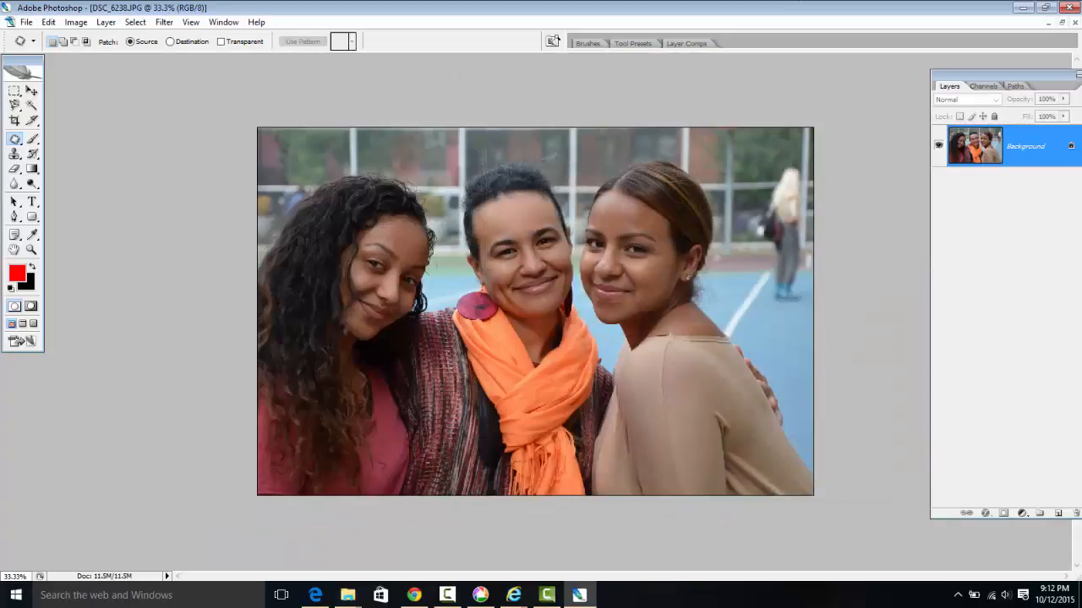
{"action": "scroll", "coordinate": [644, 195], "scroll_direction": "up", "scroll_amount": 8}
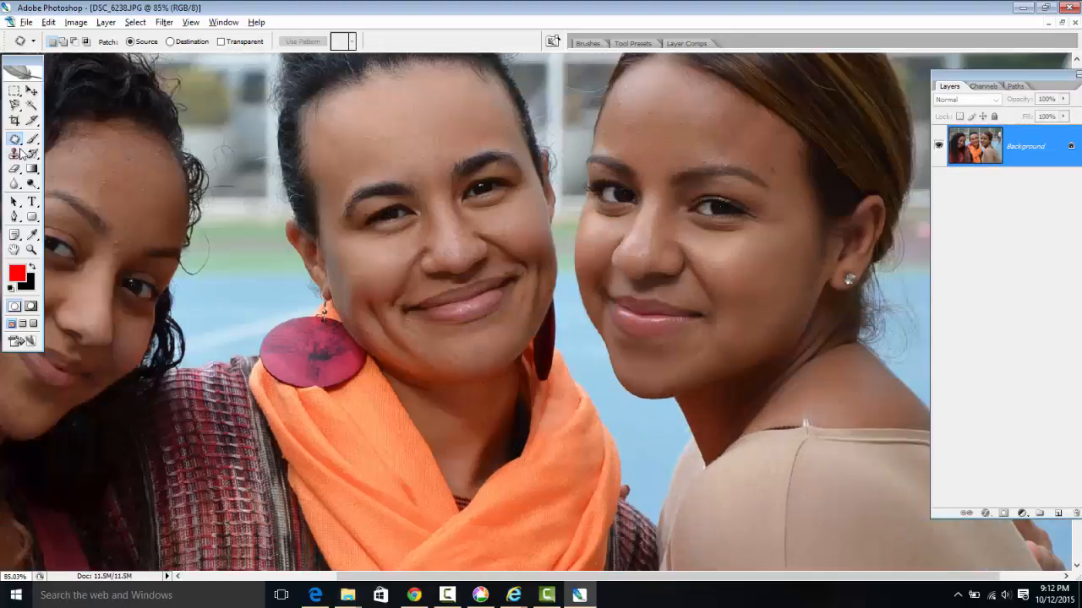
- Brighten the group photo with an RGB Curves adjustment using points at input 188, output 212 and input 57, output 61
{"action": "scroll", "coordinate": [501, 259], "scroll_direction": "down", "scroll_amount": 3}
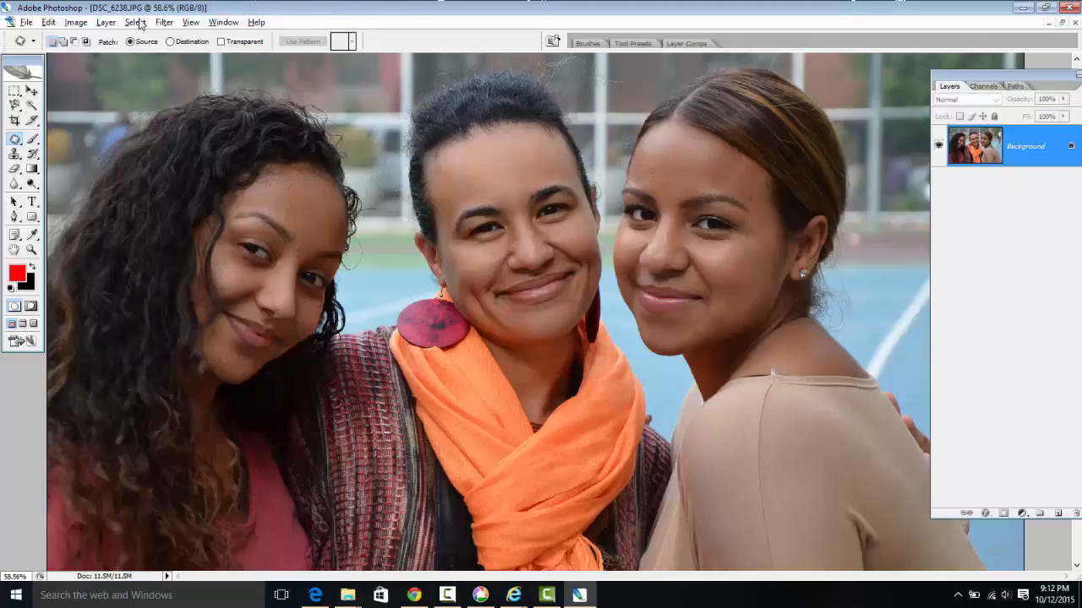
{"action": "left_click", "coordinate": [78, 25]}
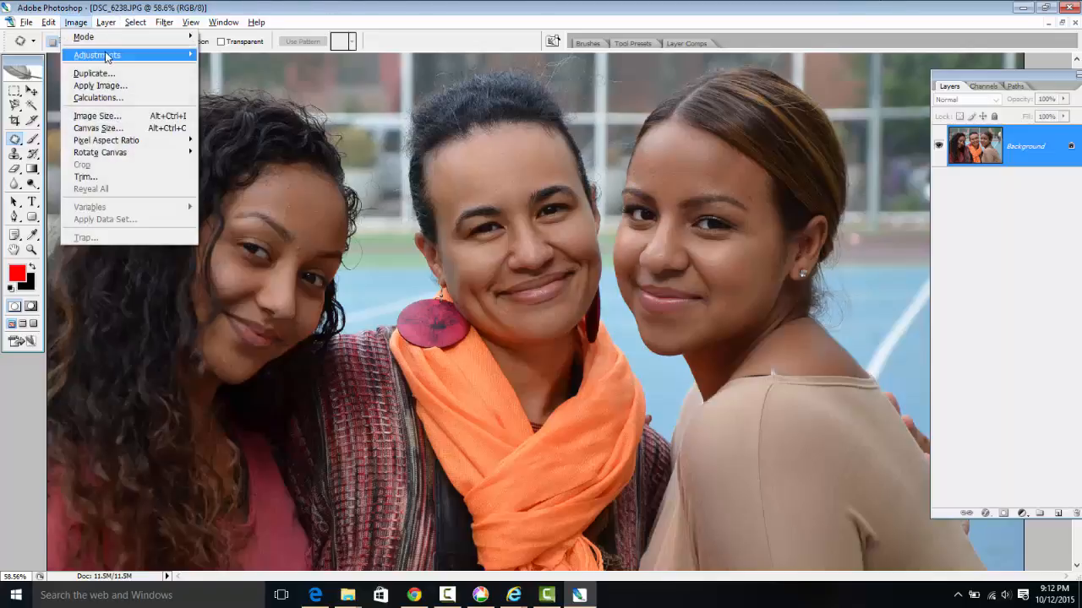
{"action": "mouse_move", "coordinate": [103, 56]}
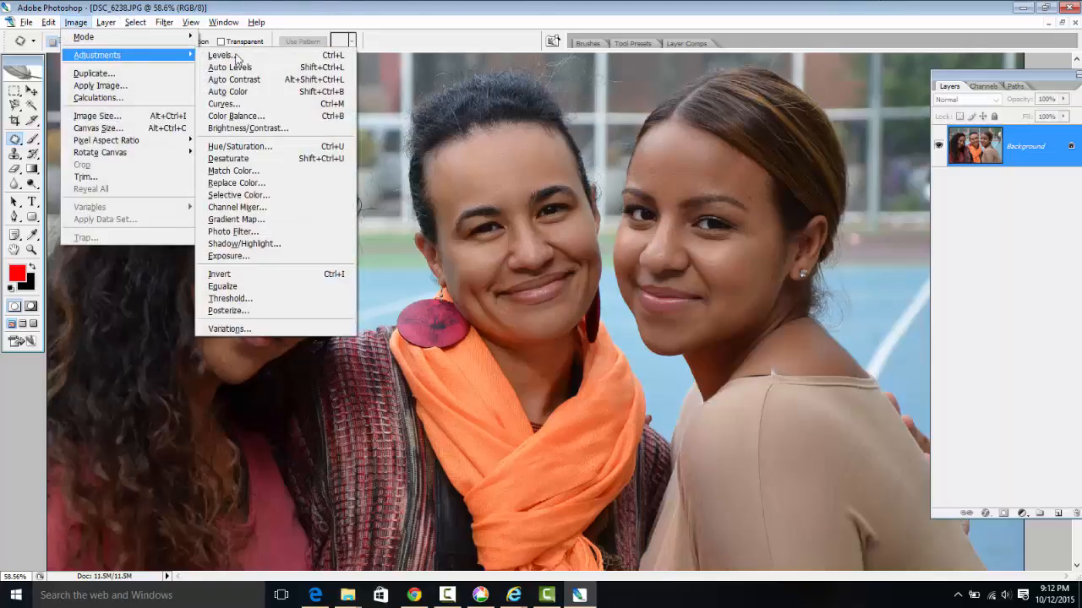
{"action": "left_click", "coordinate": [322, 103]}
{"action": "left_click_drag", "start_coordinate": [818, 209], "coordinate": [228, 256]}
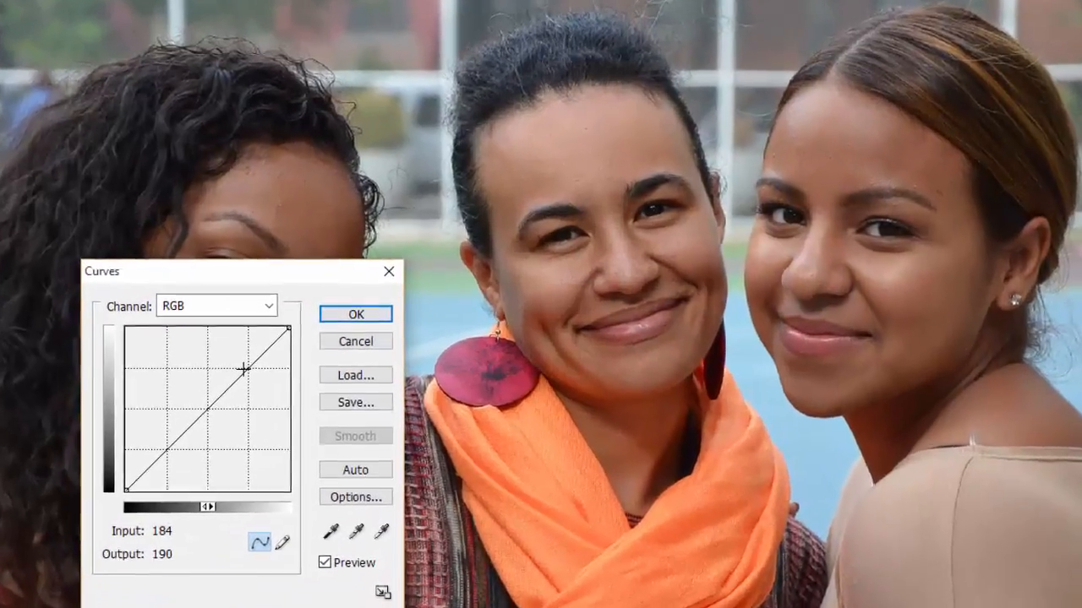
{"action": "left_click_drag", "start_coordinate": [263, 322], "coordinate": [263, 318]}
{"action": "left_click_drag", "start_coordinate": [242, 367], "coordinate": [244, 359]}
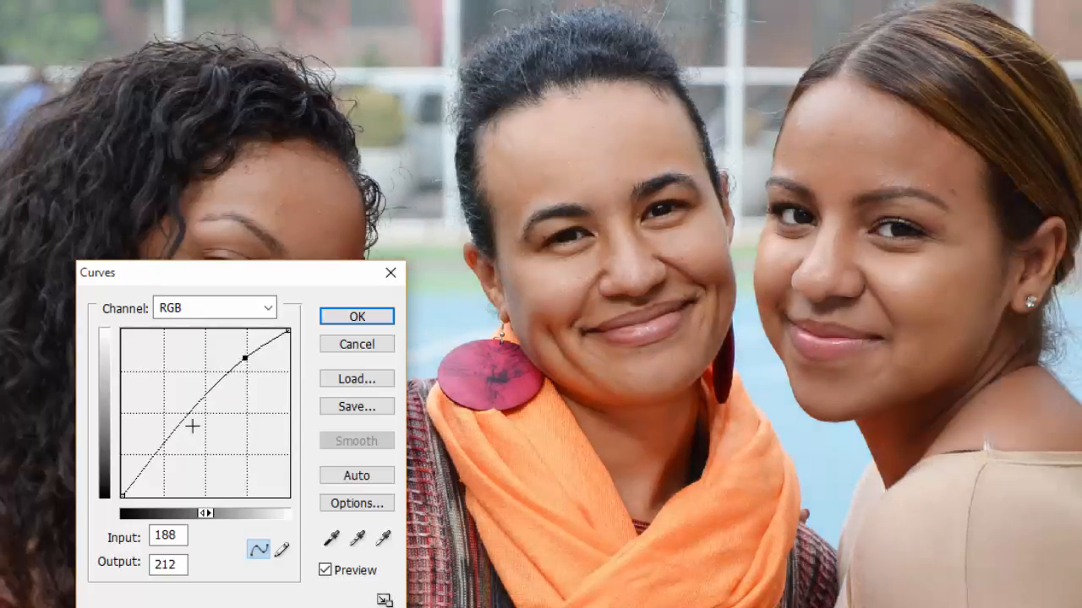
{"action": "left_click_drag", "start_coordinate": [156, 452], "coordinate": [159, 455]}
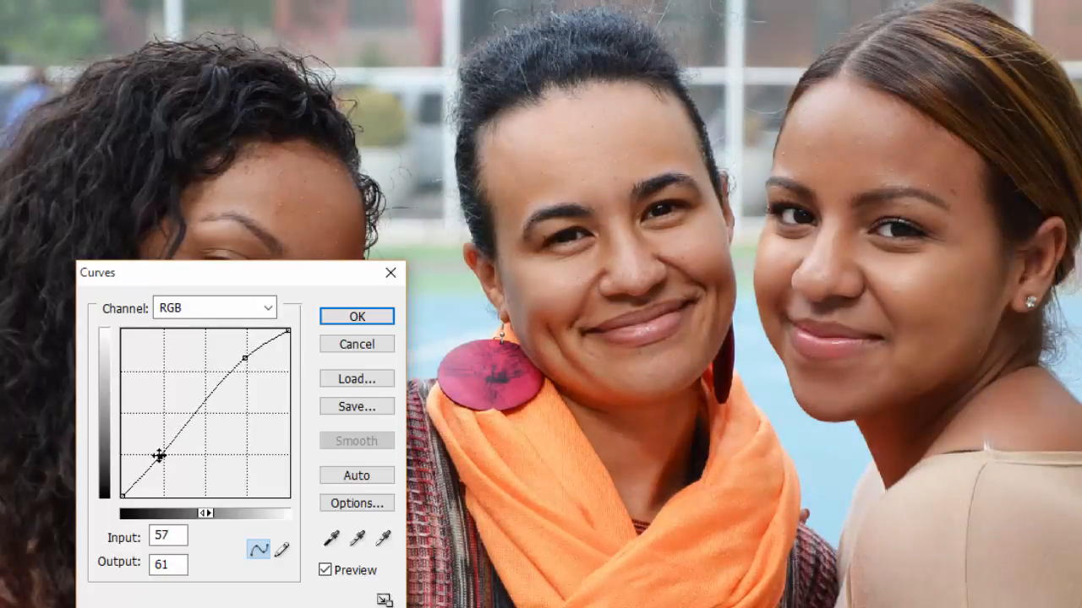
{"action": "left_click", "coordinate": [342, 321]}
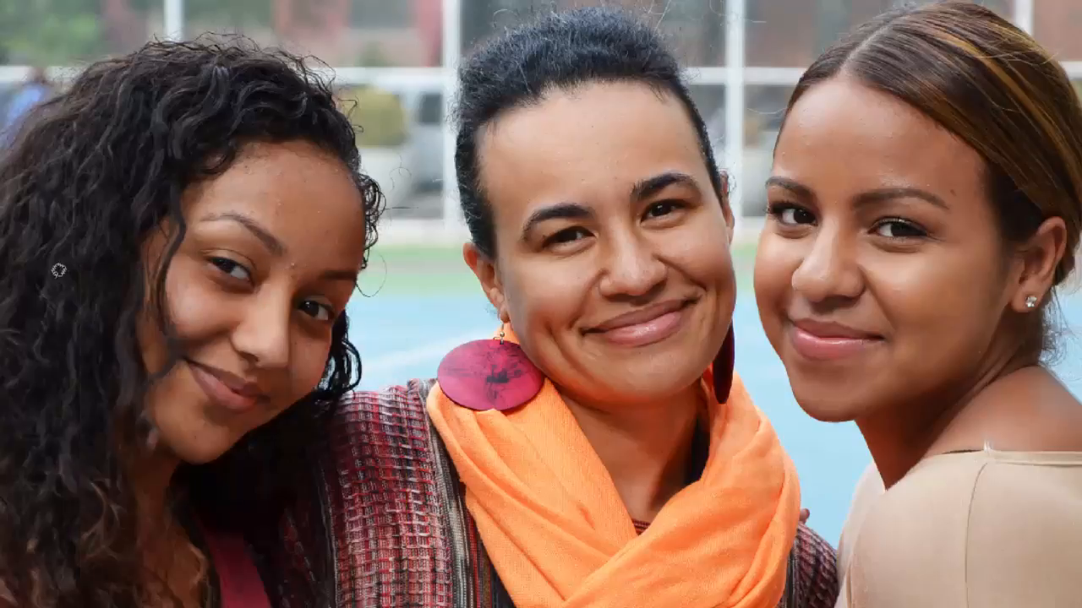
- Compare the group photo with and without the Curves adjustment, and leave the adjustment undone
{"action": "key", "text": "ctrl+z"}
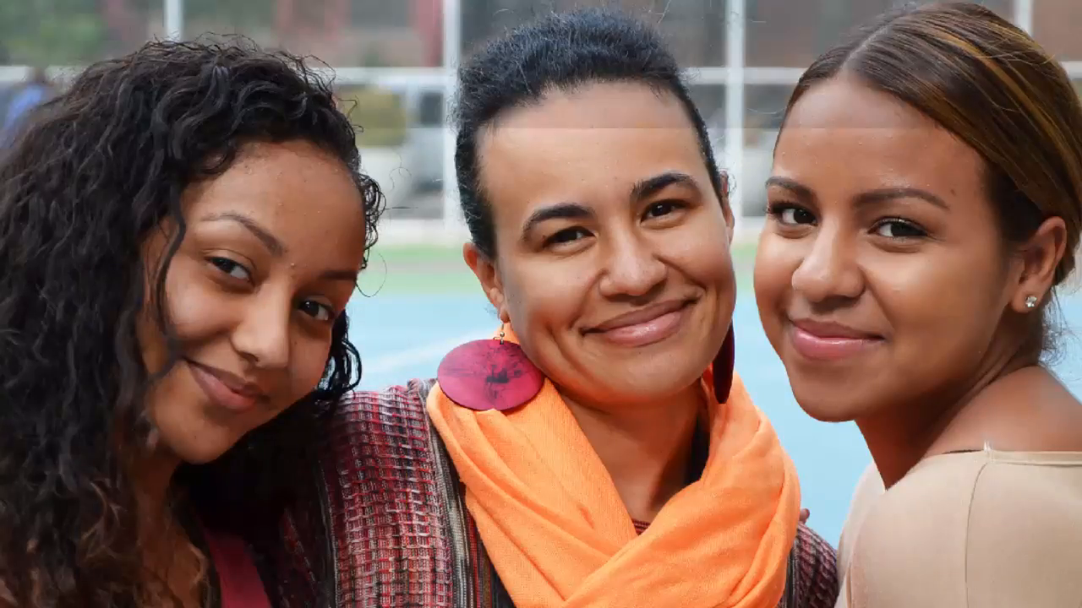
{"action": "key", "text": "ctrl+z"}
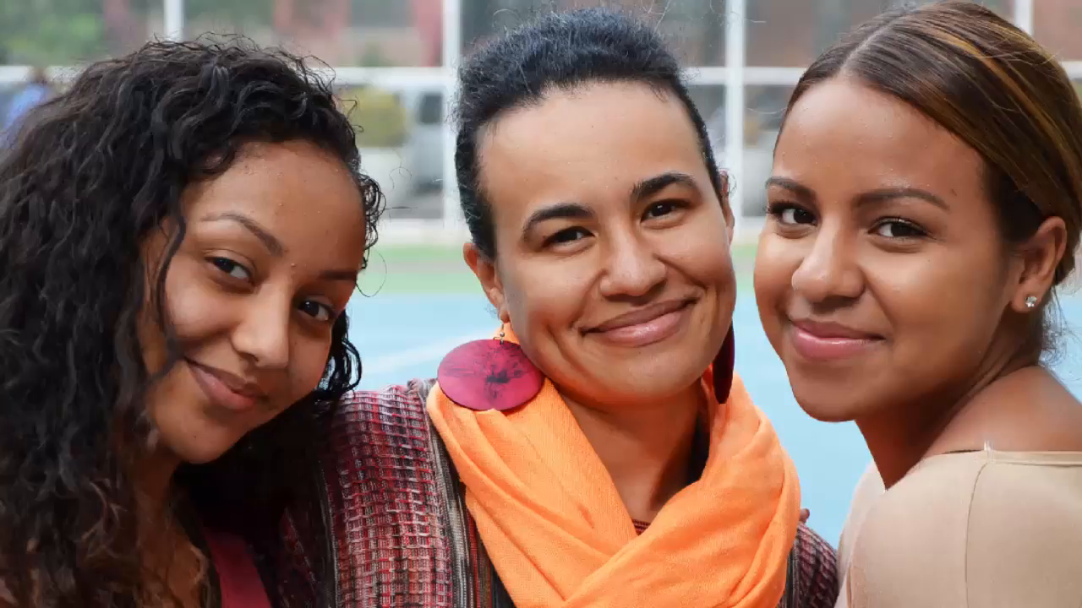
{"action": "key", "text": "ctrl+z"}
{"action": "key", "text": "ctrl+z"}
{"action": "key", "text": "ctrl+z"}
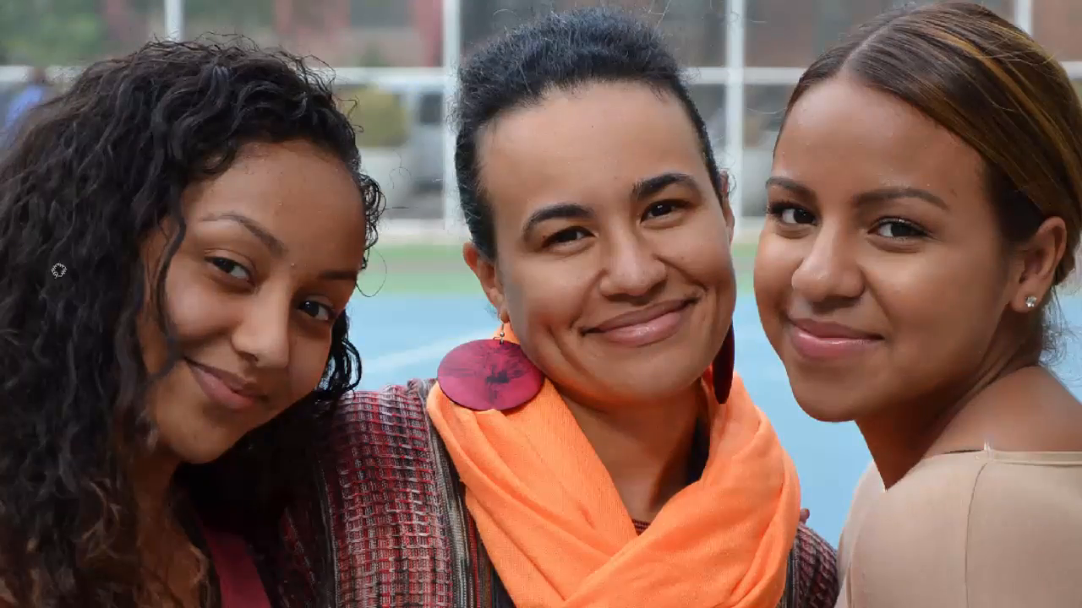
- Apply an RGB Curves adjustment to the group photo with points at input 185, output 206 and input 51, output 58
{"action": "key", "text": "alt+i"}
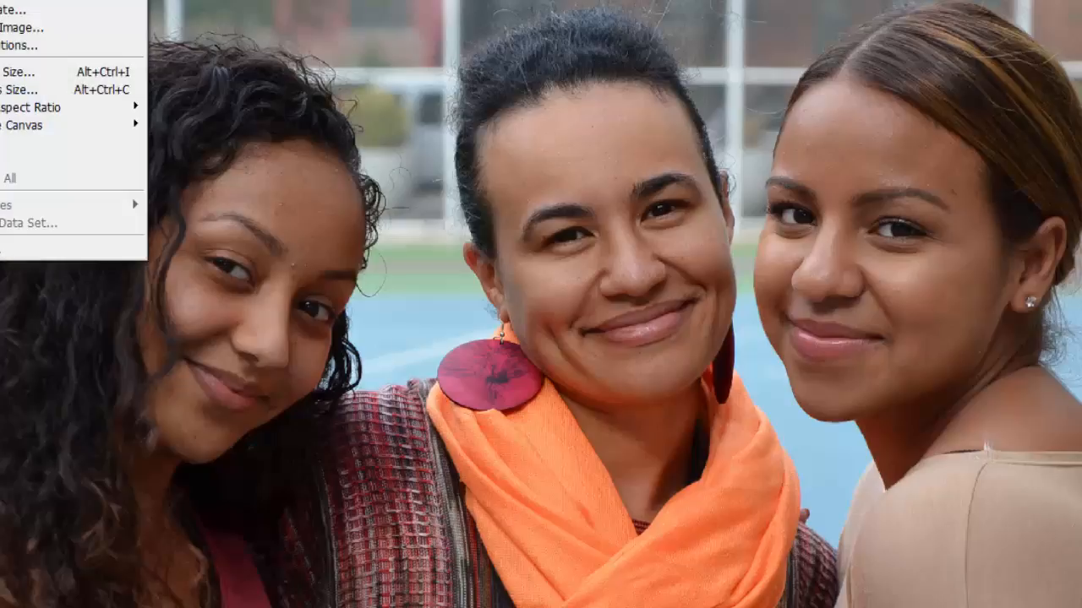
{"action": "left_click", "coordinate": [247, 54]}
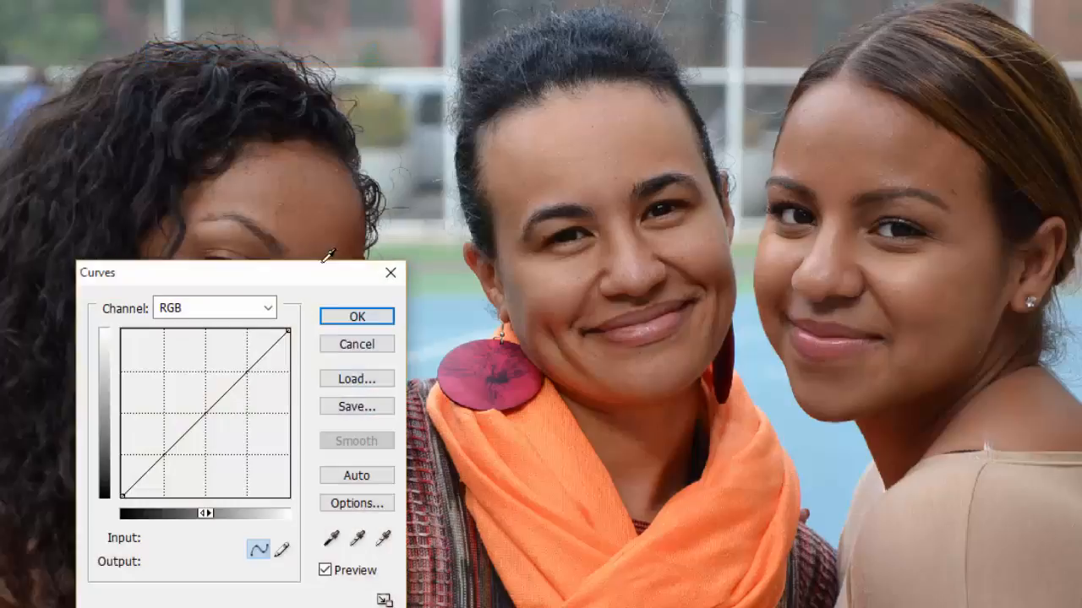
{"action": "left_click_drag", "start_coordinate": [242, 371], "coordinate": [243, 361]}
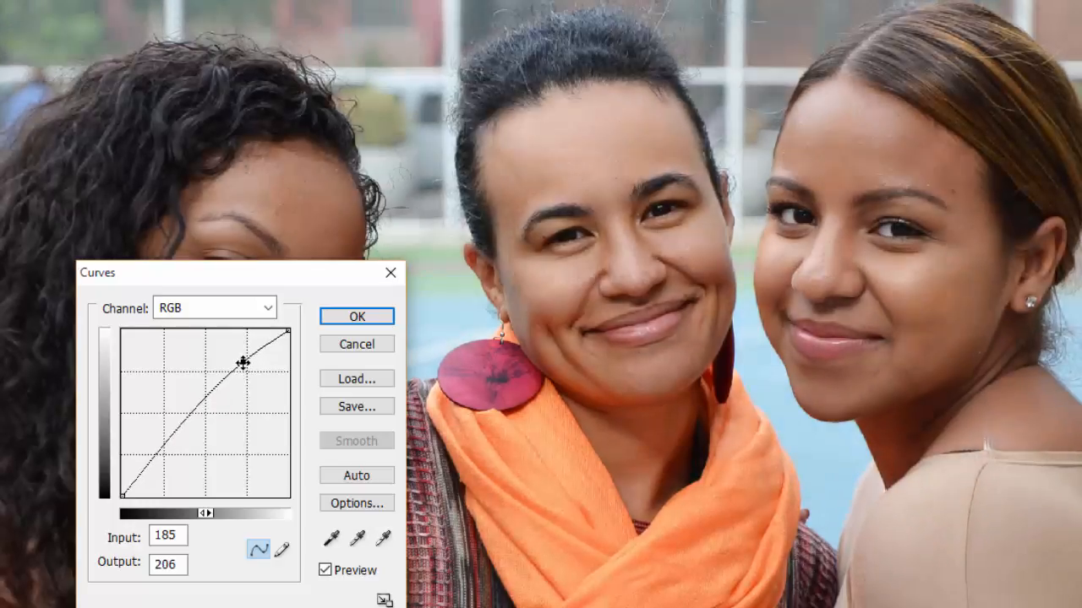
{"action": "left_click", "coordinate": [154, 458]}
{"action": "left_click_drag", "start_coordinate": [154, 458], "coordinate": [158, 457]}
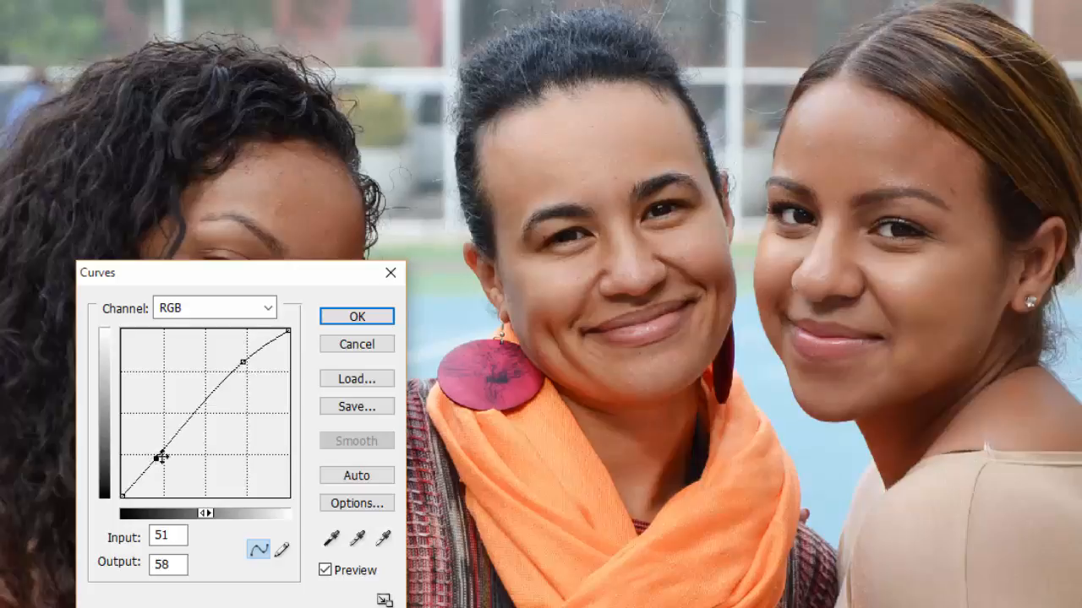
{"action": "left_click", "coordinate": [357, 316]}
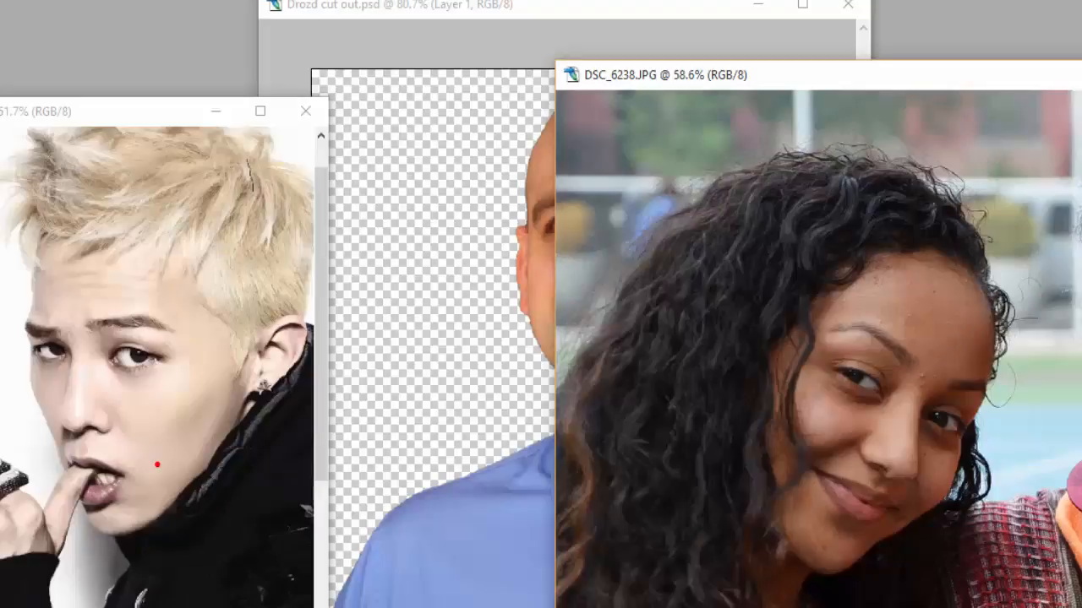
- Bring the cut-out portrait PSD of the man in the blue shirt in front of the other open photos
{"action": "left_click", "coordinate": [659, 5]}
{"action": "left_click_drag", "start_coordinate": [671, 5], "coordinate": [637, 5]}
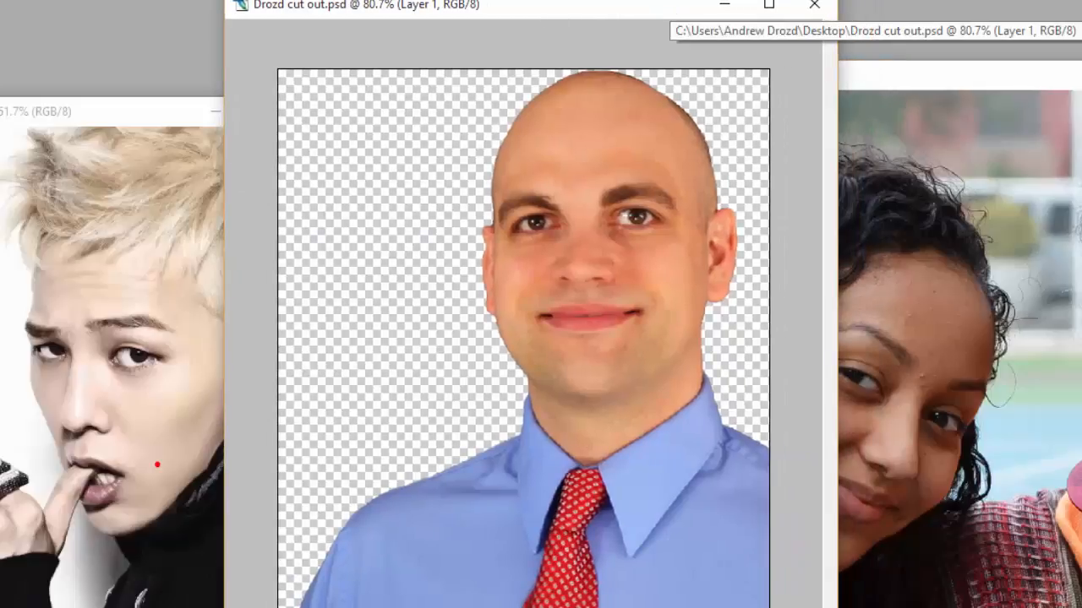
{"action": "left_click", "coordinate": [910, 79]}
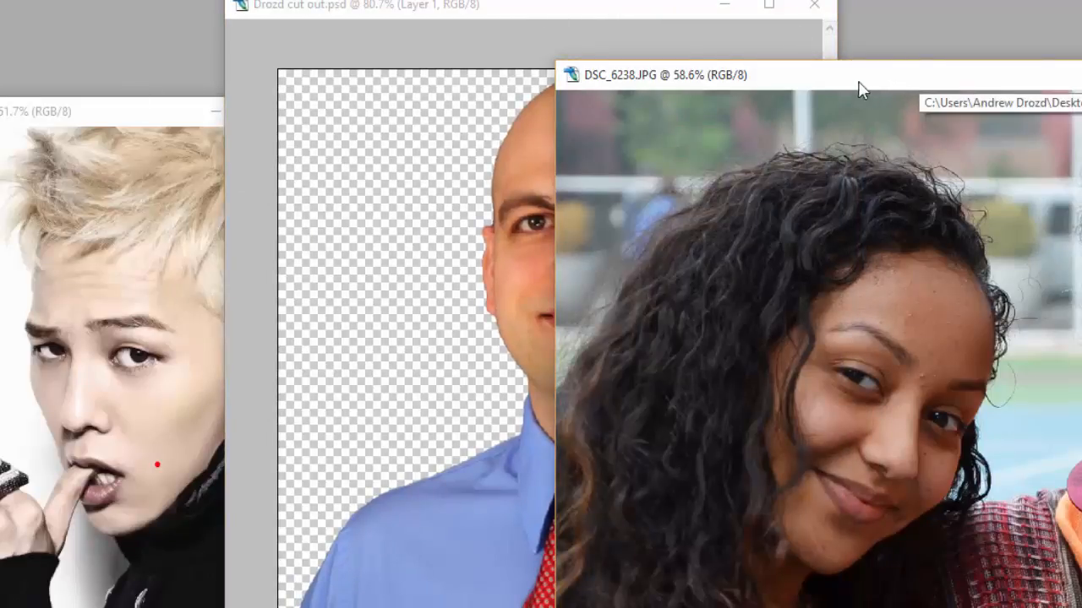
{"action": "left_click", "coordinate": [619, 7]}
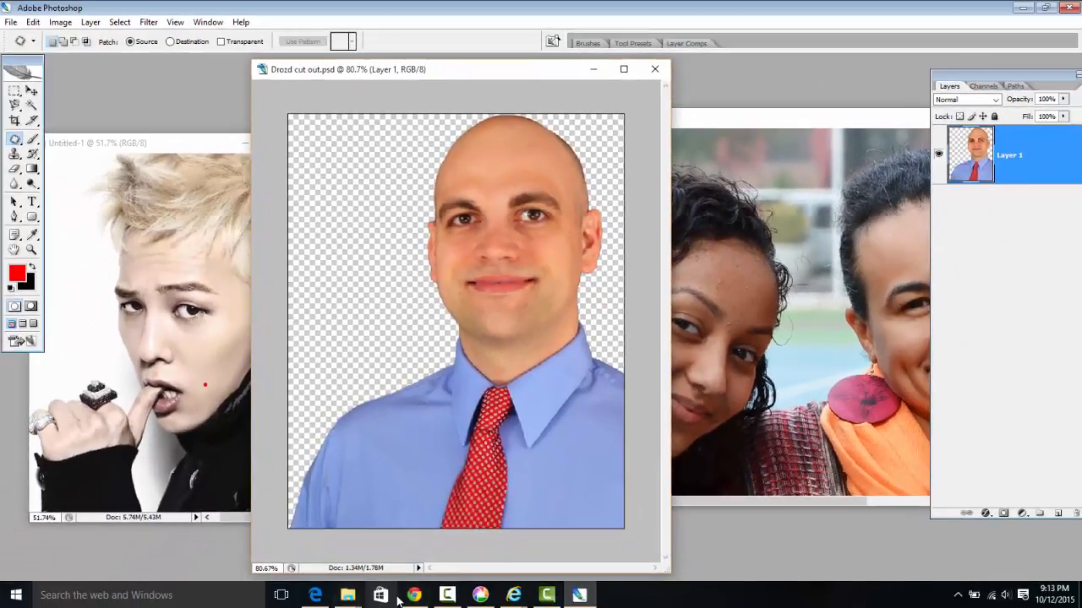
- Switch to Chrome and download the green-screen photo of the person in the red shirt from the Picasa album
{"action": "left_click", "coordinate": [416, 596]}
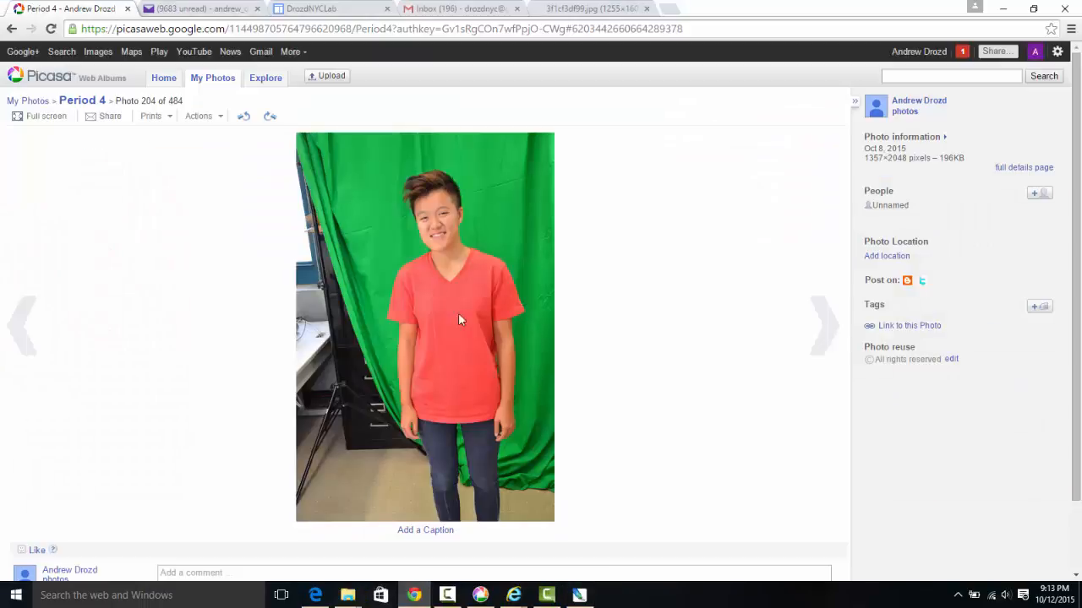
{"action": "left_click", "coordinate": [201, 117]}
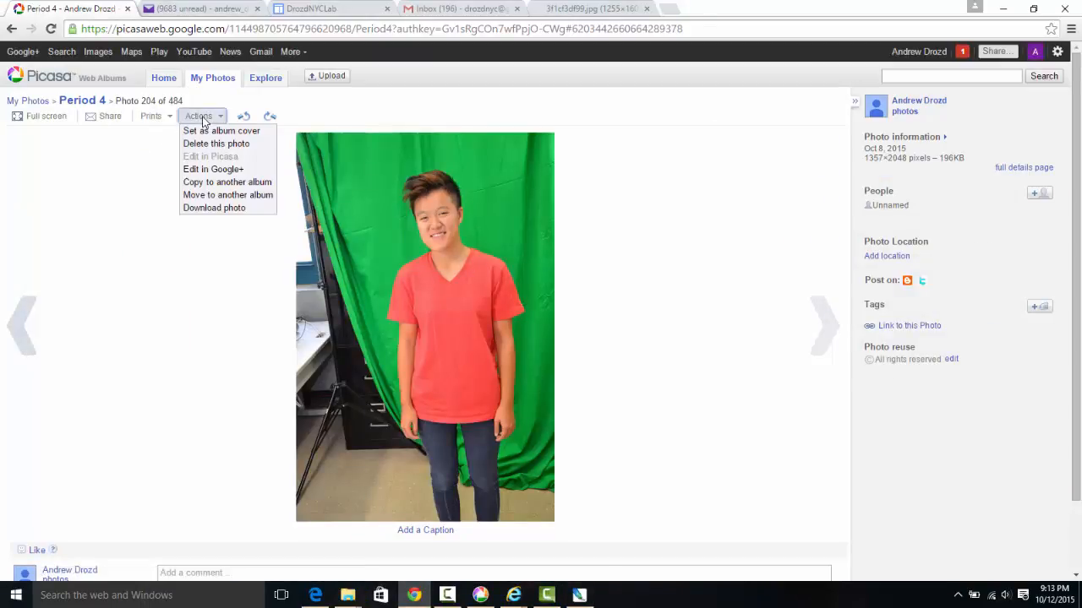
{"action": "left_click", "coordinate": [229, 208]}
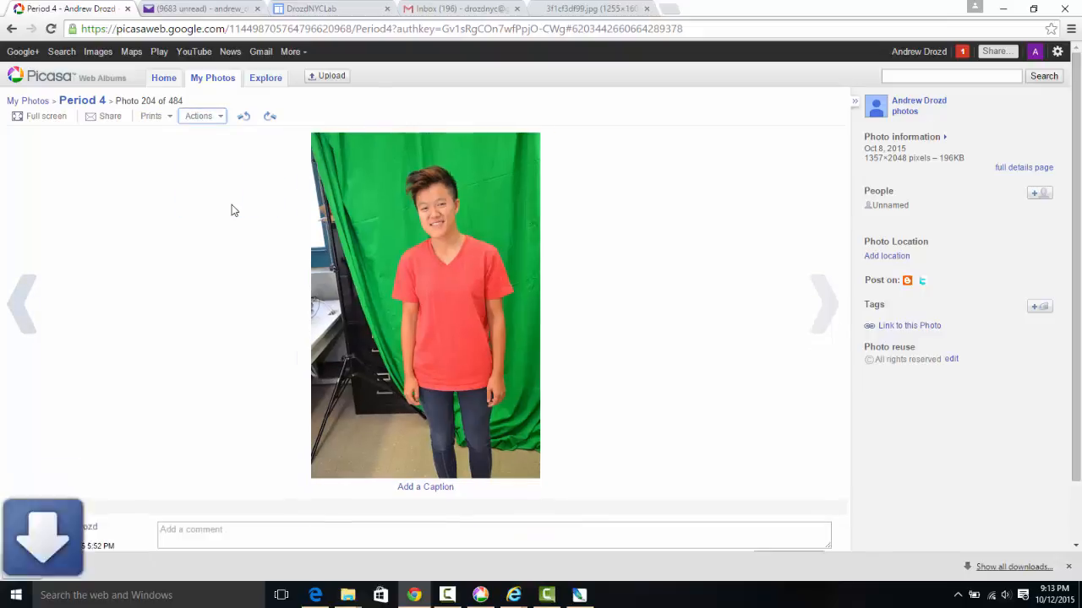
- Switch back to Photoshop, open DSC_5310 from the Downloads folder, and maximize its window
{"action": "left_click", "coordinate": [580, 595]}
{"action": "left_click", "coordinate": [12, 21]}
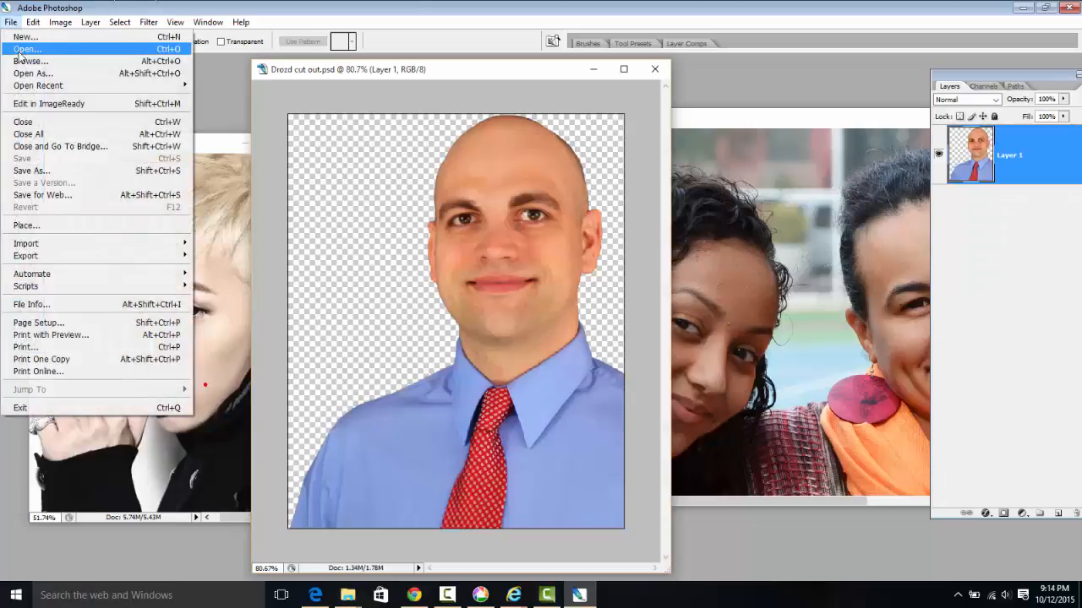
{"action": "left_click", "coordinate": [26, 48]}
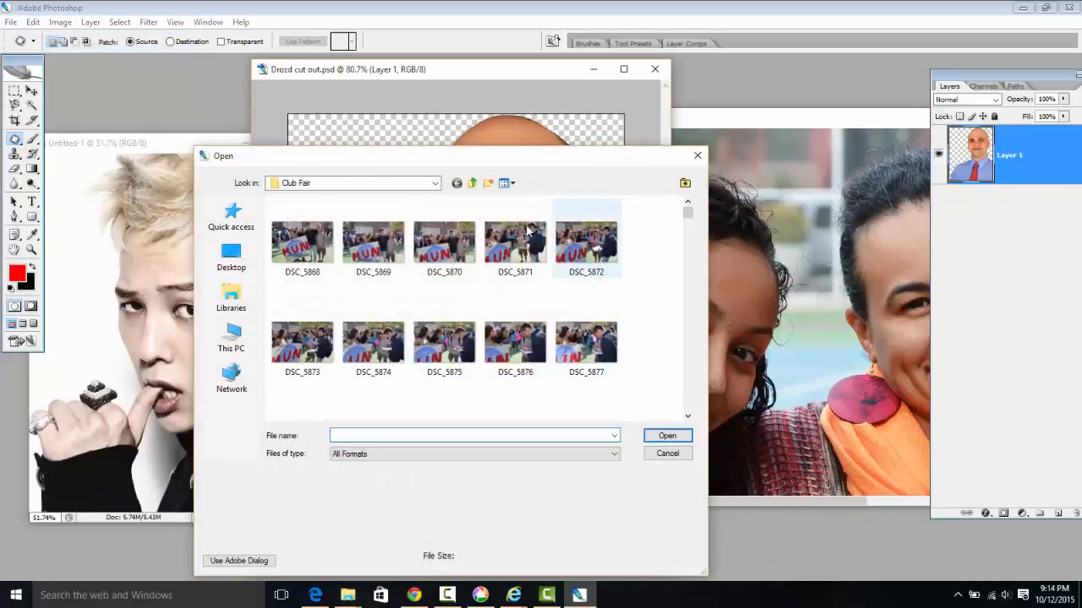
{"action": "left_click", "coordinate": [240, 254]}
{"action": "mouse_move", "coordinate": [689, 236]}
{"action": "left_mouse_down"}
{"action": "mouse_move", "coordinate": [691, 385]}
{"action": "mouse_move", "coordinate": [690, 256]}
{"action": "left_mouse_up"}
{"action": "double_click", "coordinate": [540, 326]}
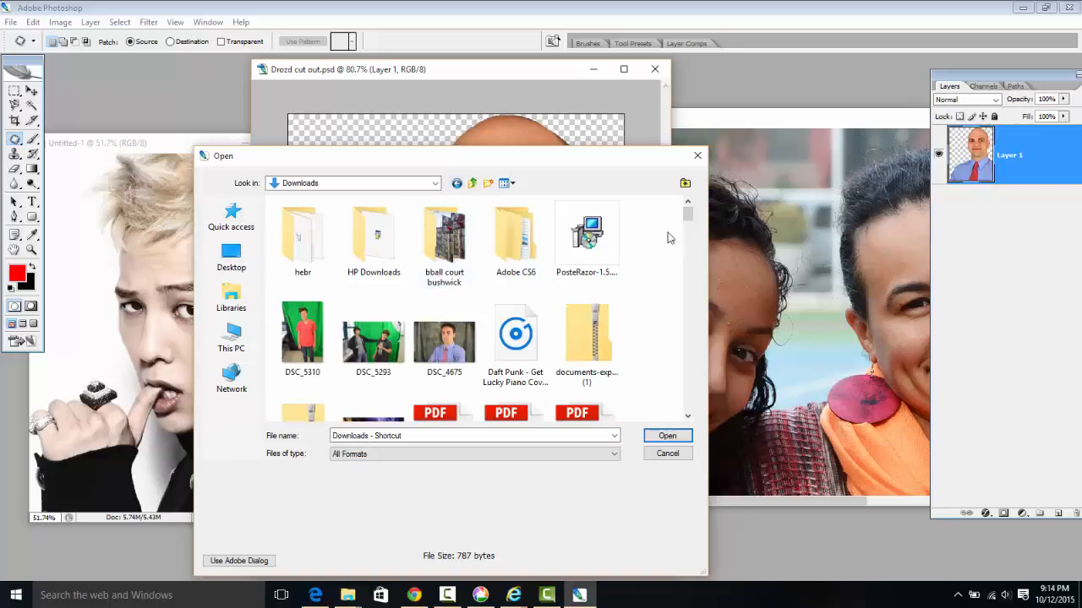
{"action": "double_click", "coordinate": [314, 340]}
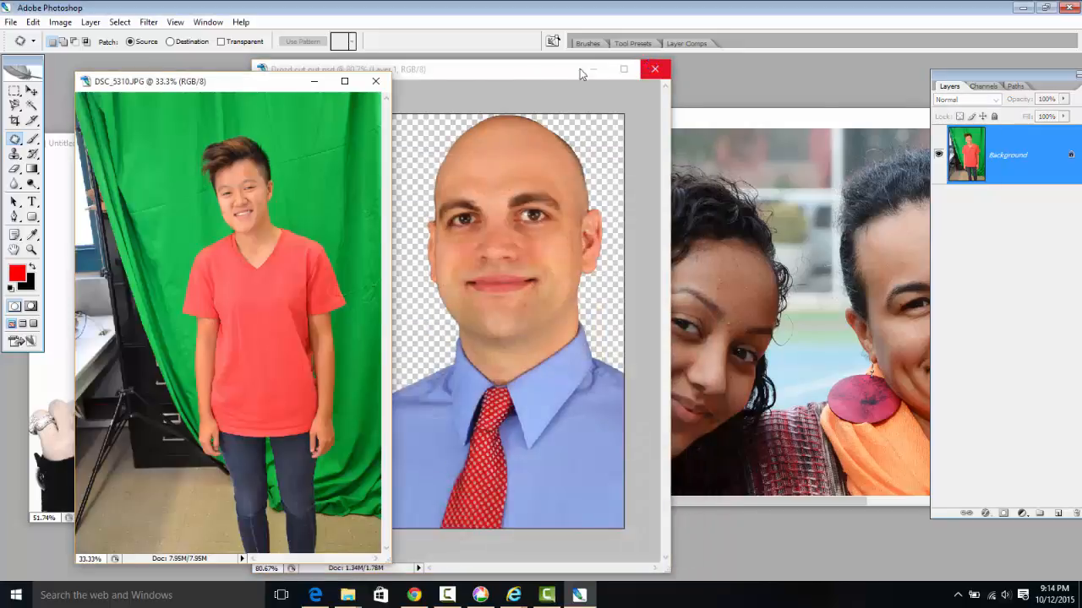
{"action": "left_click", "coordinate": [341, 81]}
- Select the person from the eyes down around the shirt, arms and jeans with the Magnetic Lasso tool, closing the outline
{"action": "key", "text": "ctrl+alt+0"}
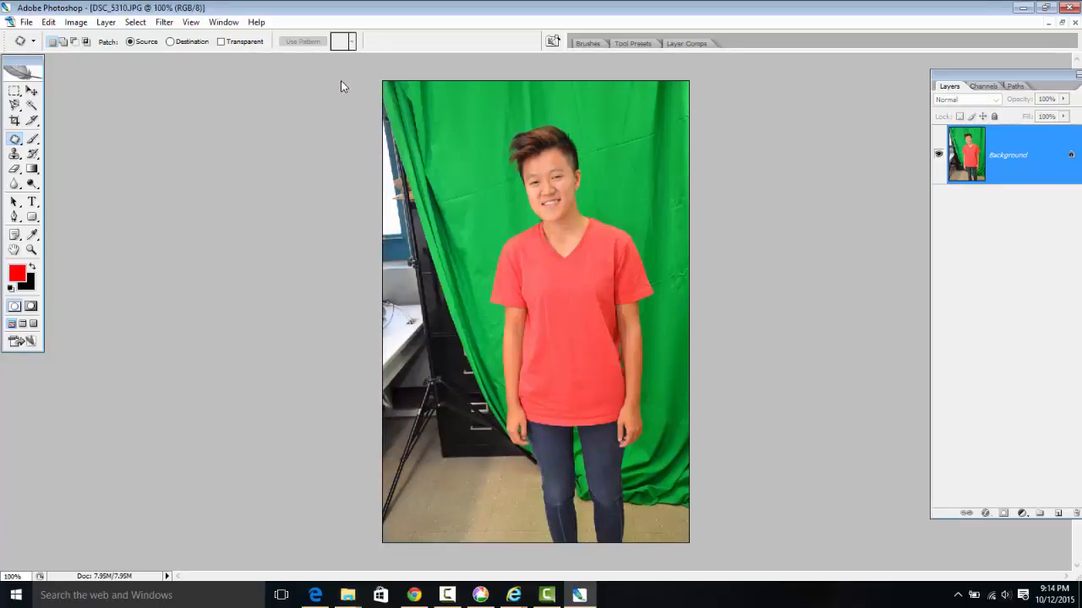
{"action": "scroll", "coordinate": [574, 422], "scroll_direction": "up", "scroll_amount": 5}
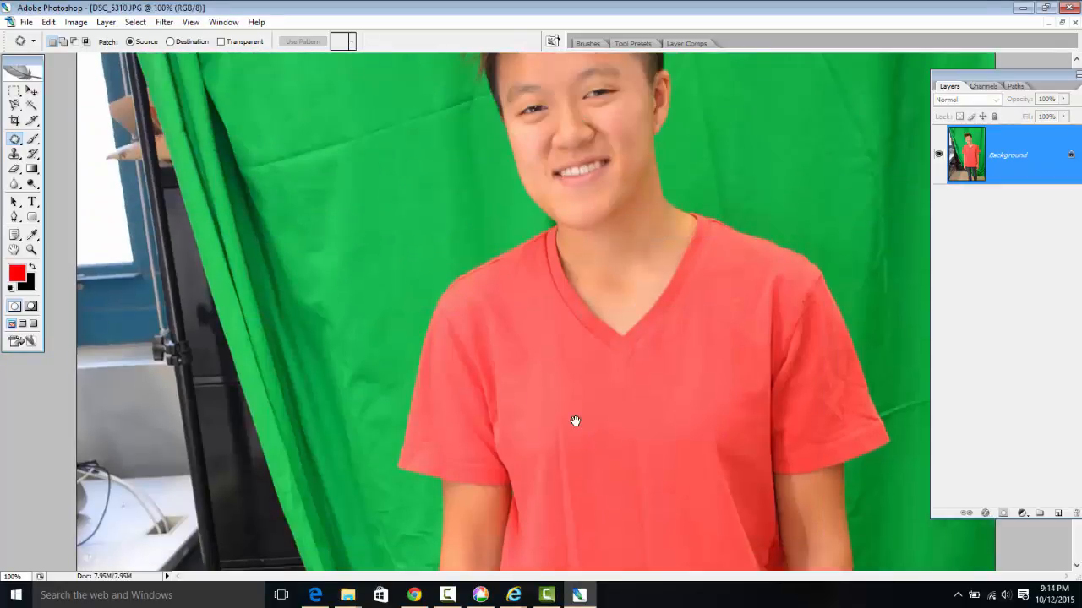
{"action": "scroll", "coordinate": [615, 314], "scroll_direction": "up", "scroll_amount": 3}
{"action": "scroll", "coordinate": [590, 365], "scroll_direction": "down", "scroll_amount": 2}
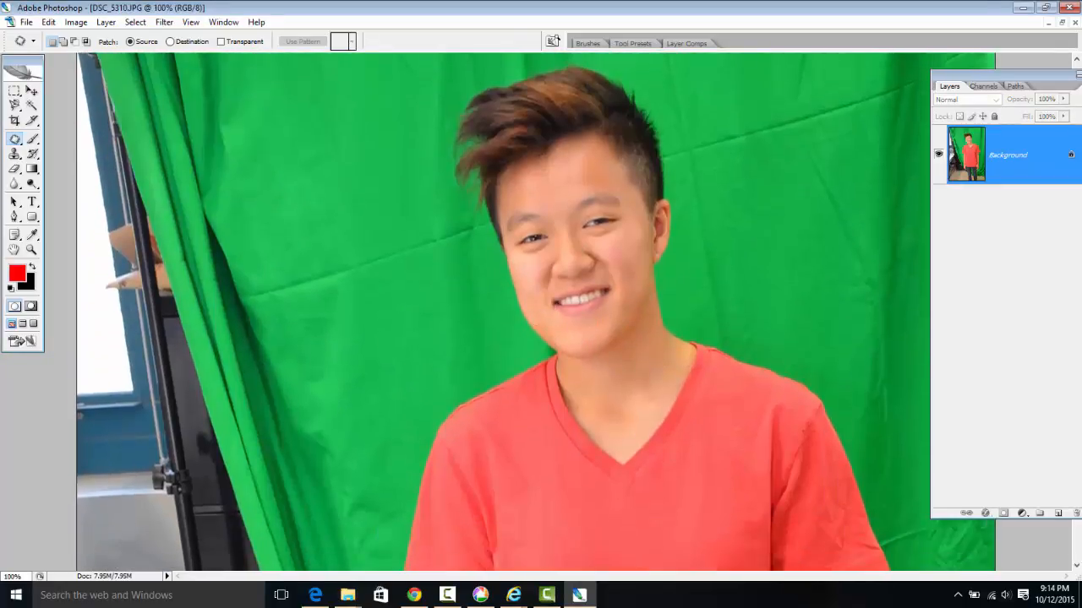
{"action": "key", "text": "ctrl+0"}
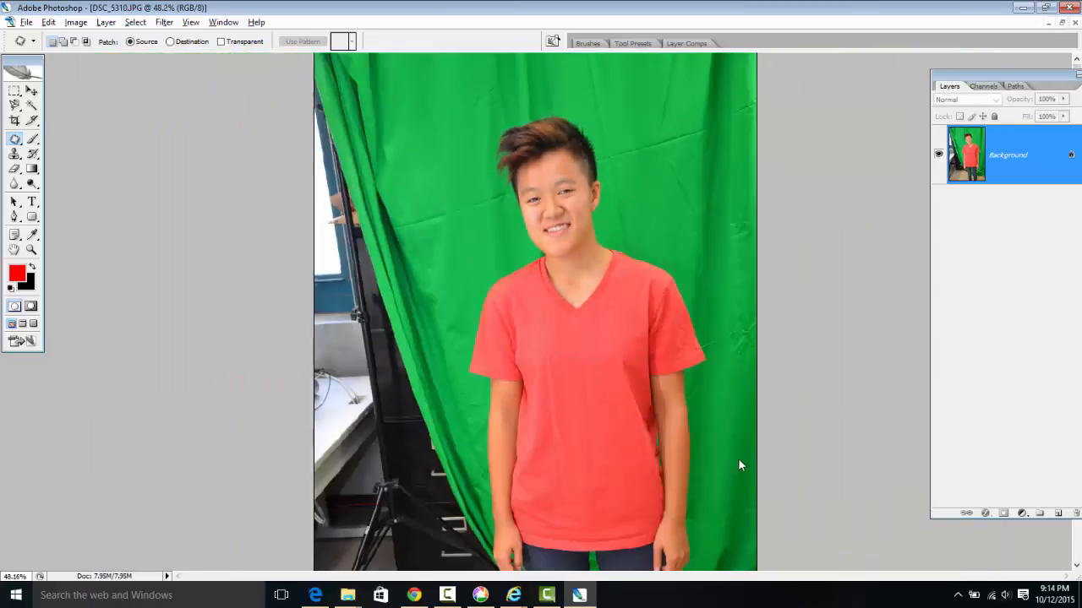
{"action": "left_click", "coordinate": [14, 105]}
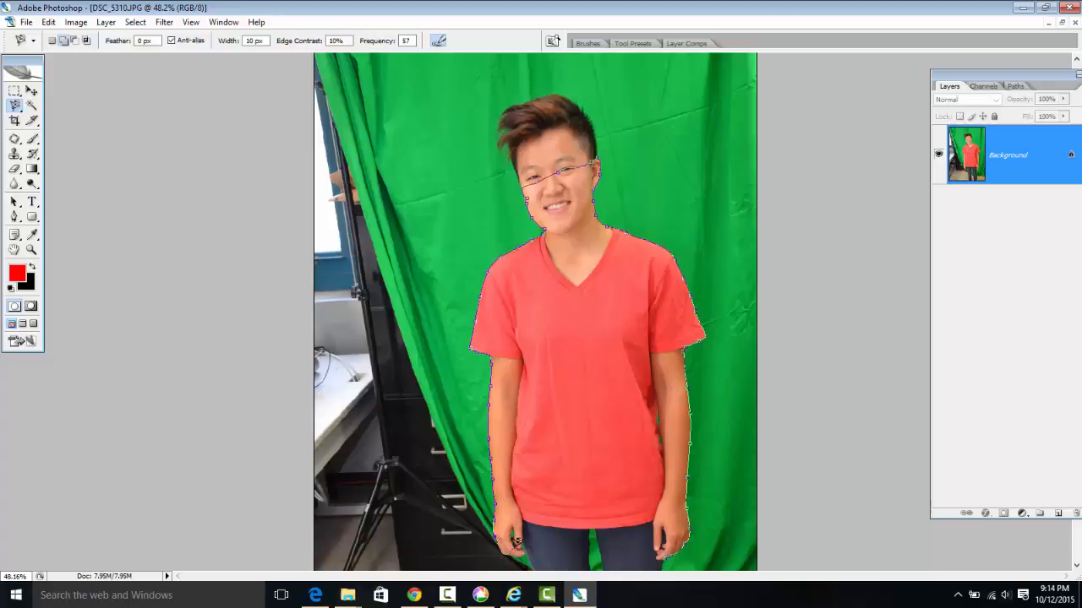
{"action": "scroll", "coordinate": [538, 555], "scroll_direction": "down", "scroll_amount": 3}
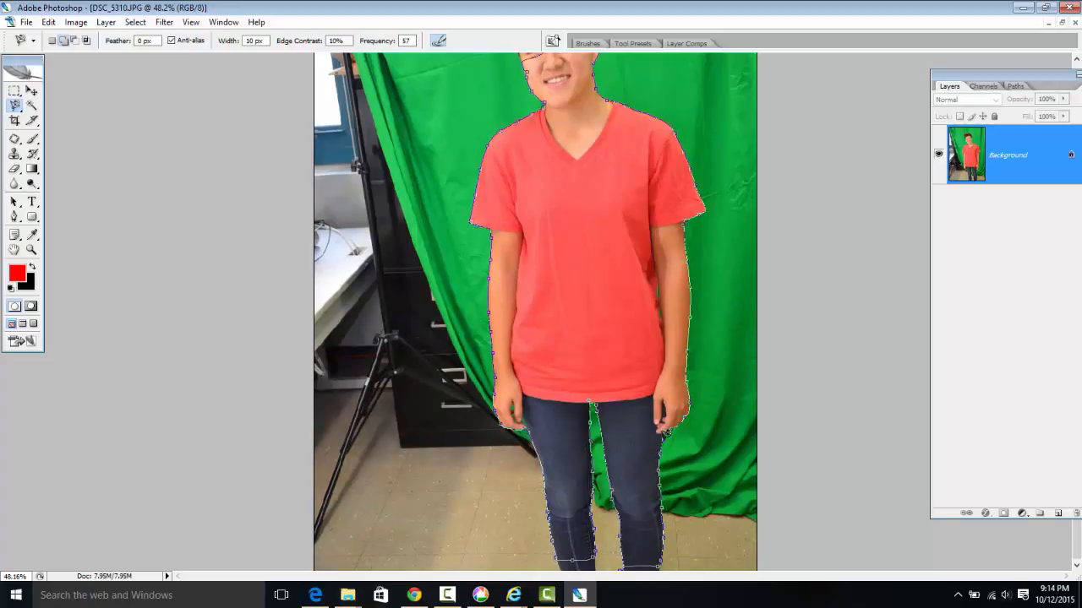
{"action": "left_click", "coordinate": [666, 432]}
- Add the hair and upper face to the existing body selection with the Magnetic Lasso, tracing around the hair outline
{"action": "scroll", "coordinate": [568, 222], "scroll_direction": "up", "scroll_amount": 4}
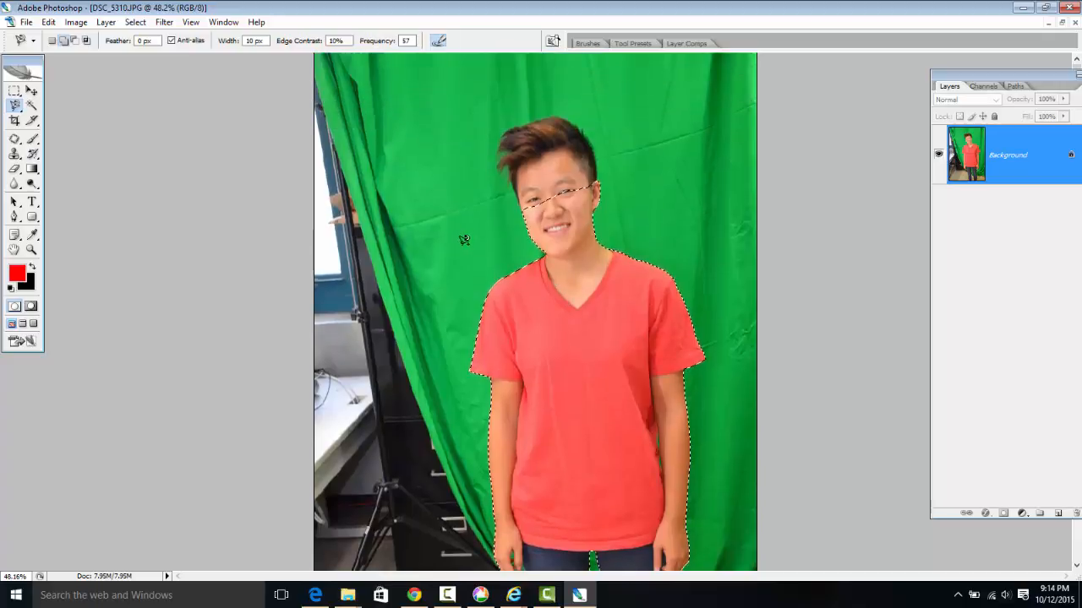
{"action": "scroll", "coordinate": [580, 227], "scroll_direction": "up", "scroll_amount": 11}
{"action": "left_click_drag", "start_coordinate": [580, 226], "coordinate": [580, 315]}
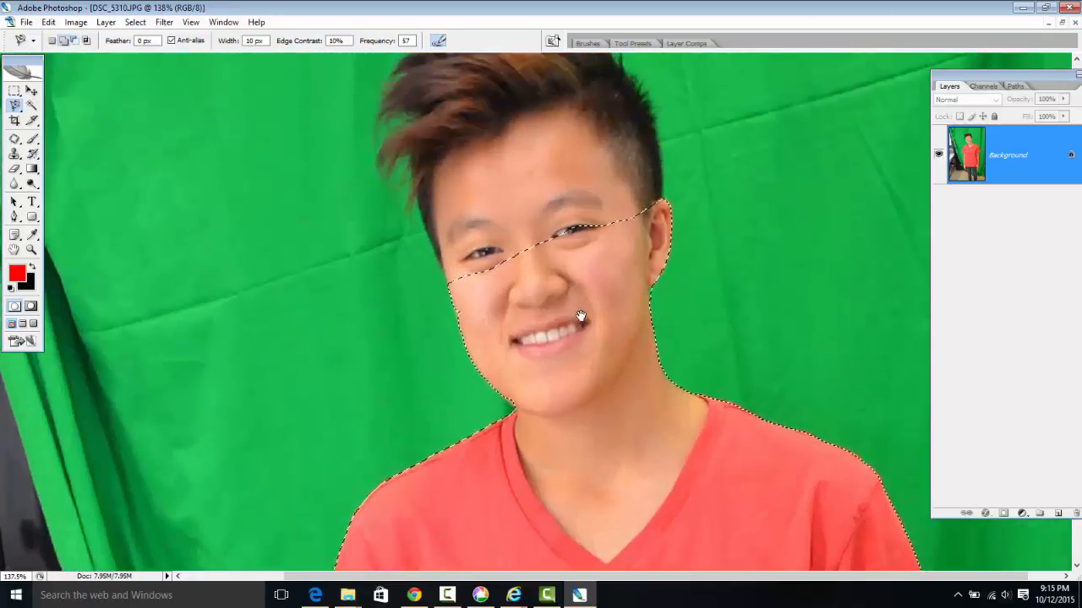
{"action": "scroll", "coordinate": [581, 315], "scroll_direction": "up", "scroll_amount": 2}
{"action": "scroll", "coordinate": [580, 244], "scroll_direction": "up", "scroll_amount": 2}
{"action": "left_click_drag", "start_coordinate": [579, 244], "coordinate": [546, 311]}
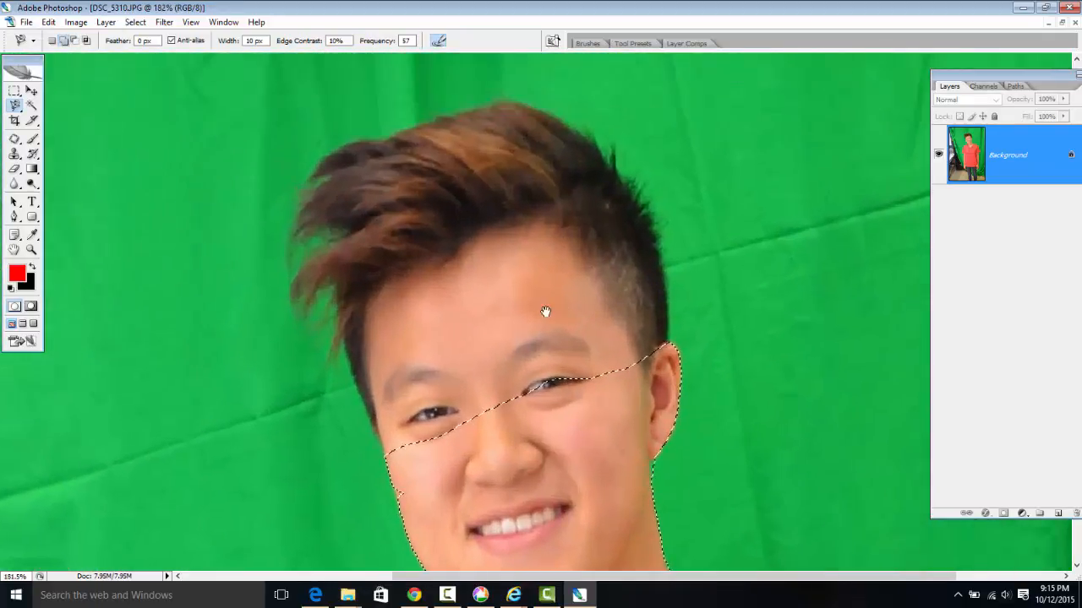
{"action": "scroll", "coordinate": [546, 312], "scroll_direction": "up", "scroll_amount": 1}
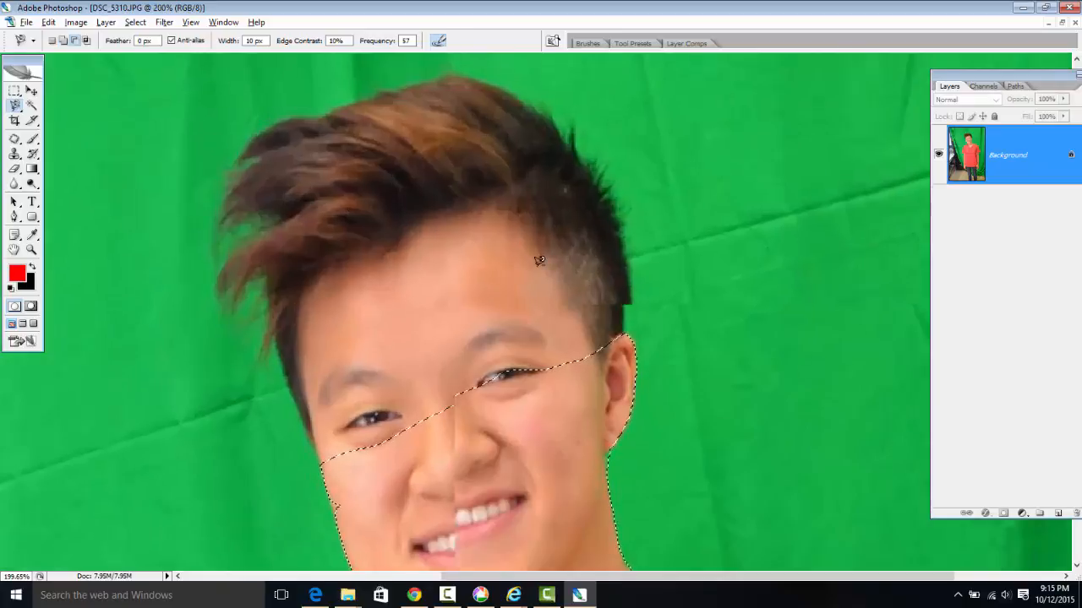
{"action": "scroll", "coordinate": [539, 261], "scroll_direction": "up", "scroll_amount": 2}
{"action": "left_click_drag", "start_coordinate": [481, 236], "coordinate": [560, 273]}
{"action": "scroll", "coordinate": [560, 273], "scroll_direction": "down", "scroll_amount": 2}
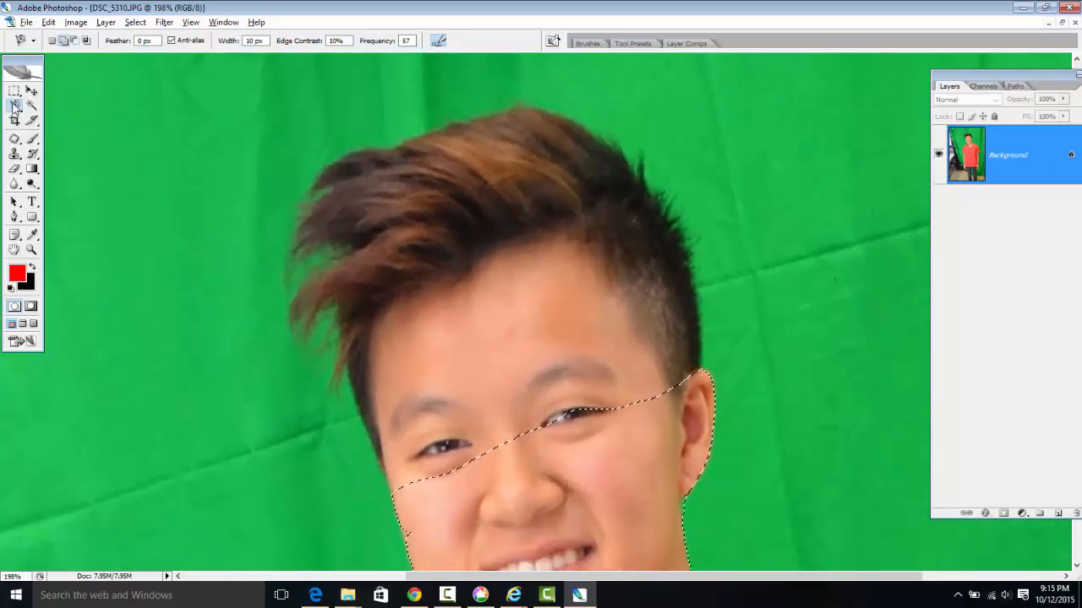
{"action": "left_click", "coordinate": [15, 90]}
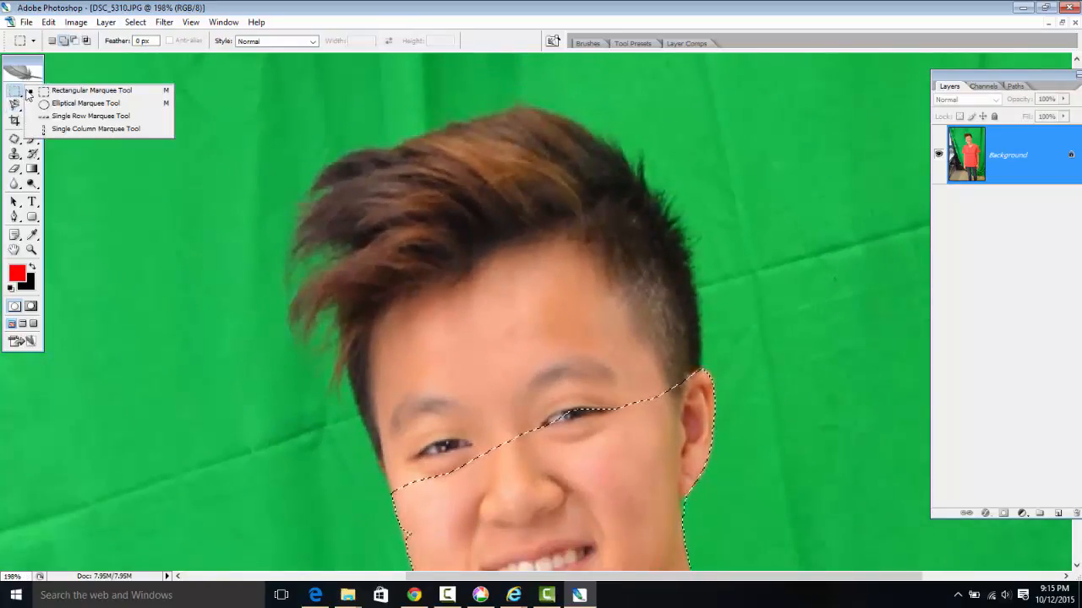
{"action": "left_click", "coordinate": [73, 105]}
{"action": "key", "text": "l"}
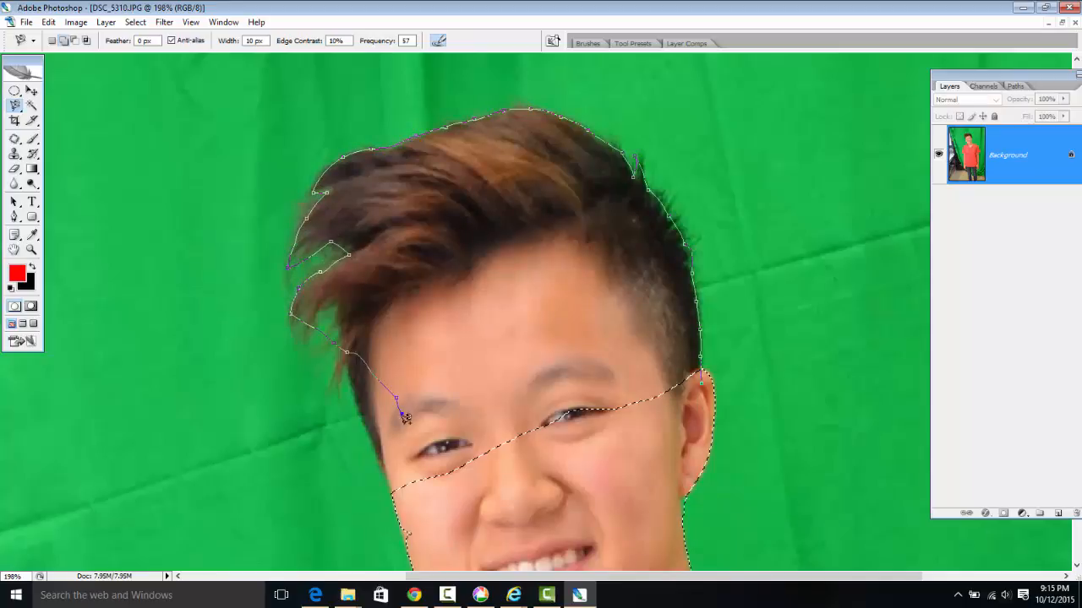
{"action": "left_click", "coordinate": [702, 378]}
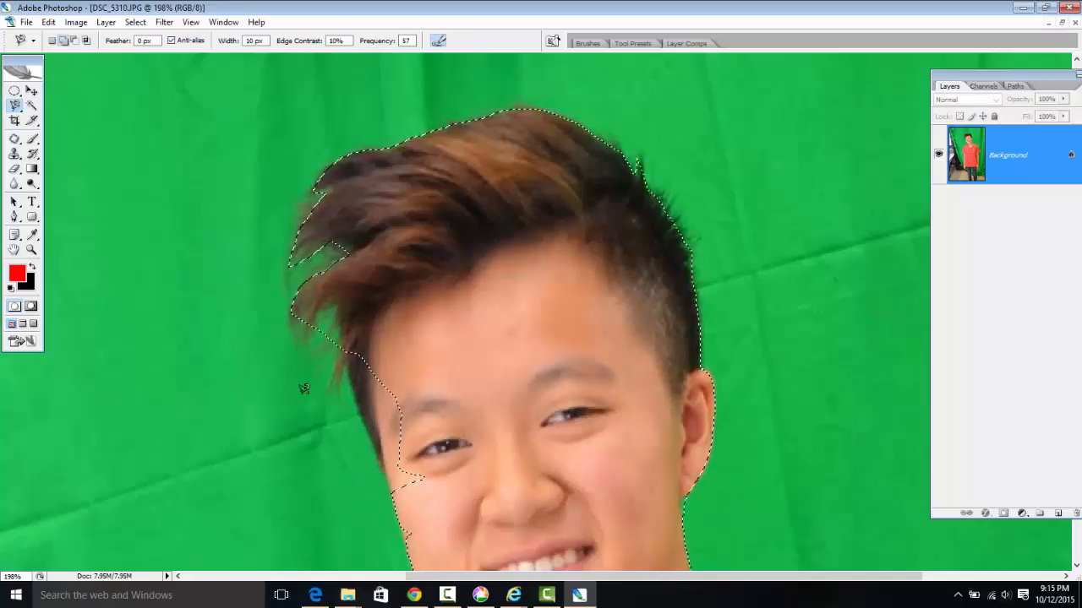
- Add the missed temple and hairline beside the person's eye to the selection with overlapping Elliptical Marquee shapes
{"action": "scroll", "coordinate": [563, 305], "scroll_direction": "up", "scroll_amount": 7}
{"action": "left_click_drag", "start_coordinate": [492, 336], "coordinate": [662, 225]}
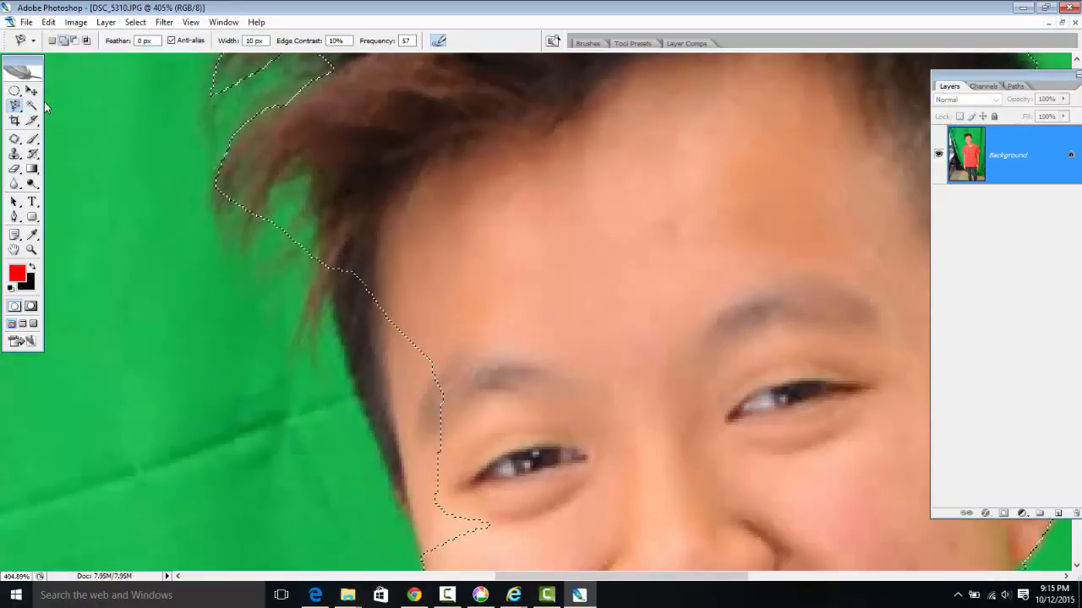
{"action": "left_click", "coordinate": [15, 91]}
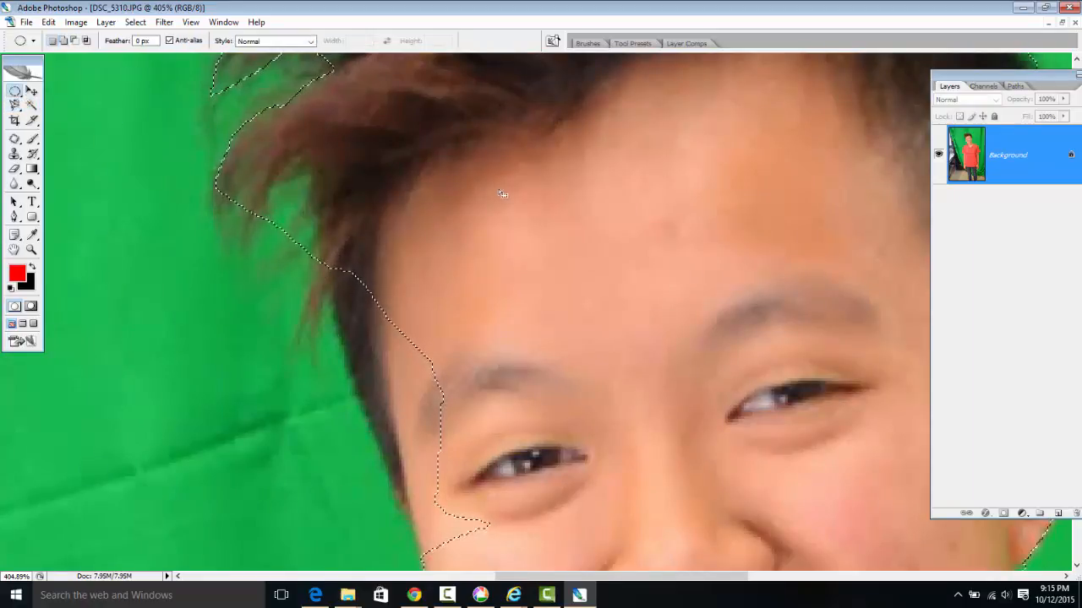
{"action": "left_click_drag", "start_coordinate": [471, 226], "coordinate": [436, 258]}
{"action": "key", "text": "ctrl+z"}
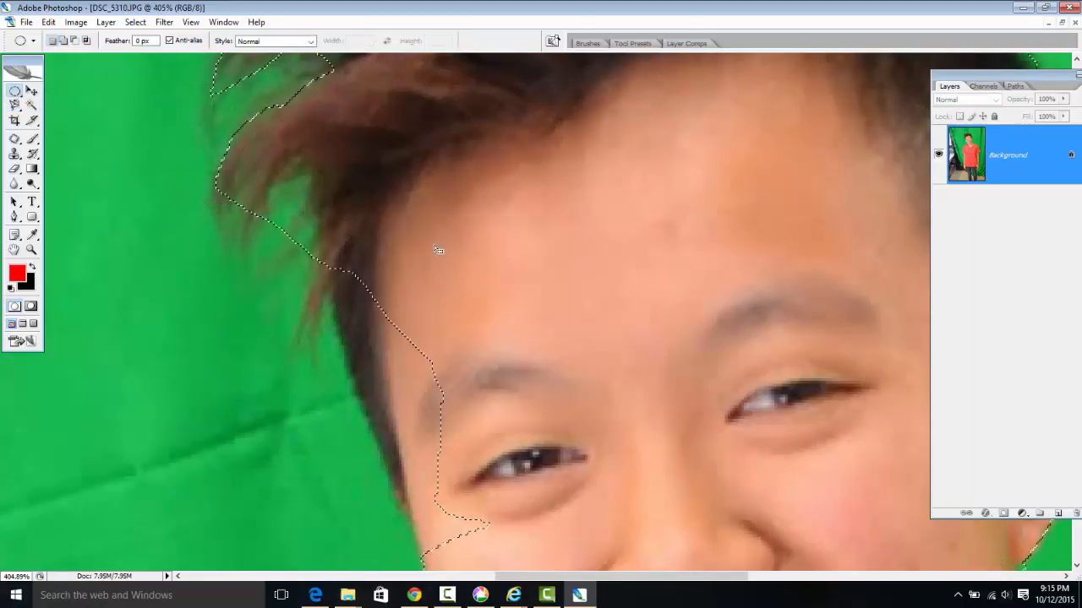
{"action": "left_click", "coordinate": [63, 41]}
{"action": "left_click_drag", "start_coordinate": [556, 141], "coordinate": [510, 181]}
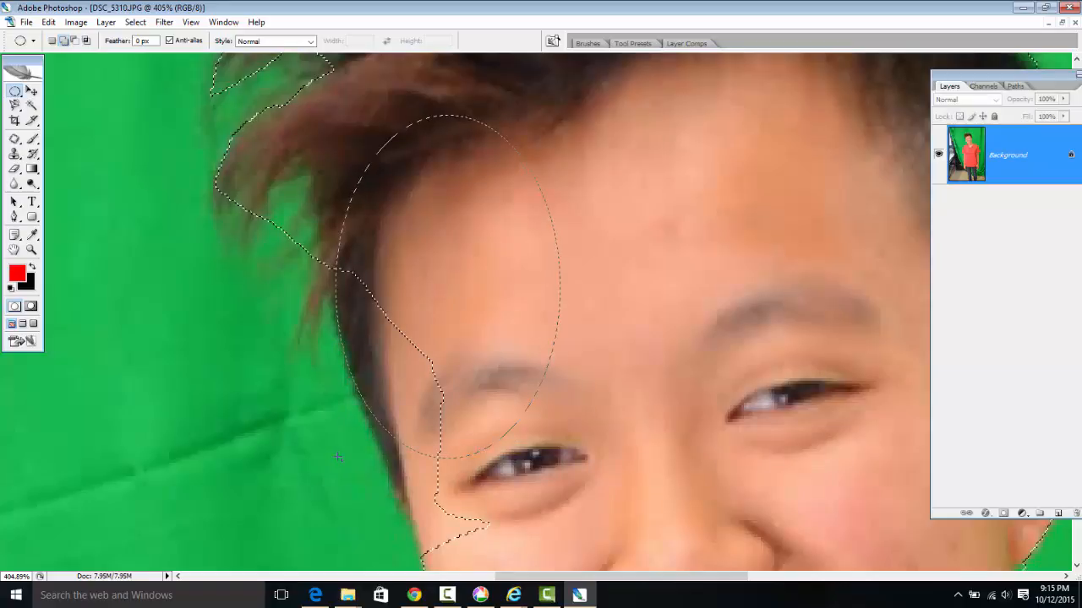
{"action": "left_click_drag", "start_coordinate": [338, 457], "coordinate": [336, 459]}
{"action": "left_click_drag", "start_coordinate": [448, 354], "coordinate": [444, 229]}
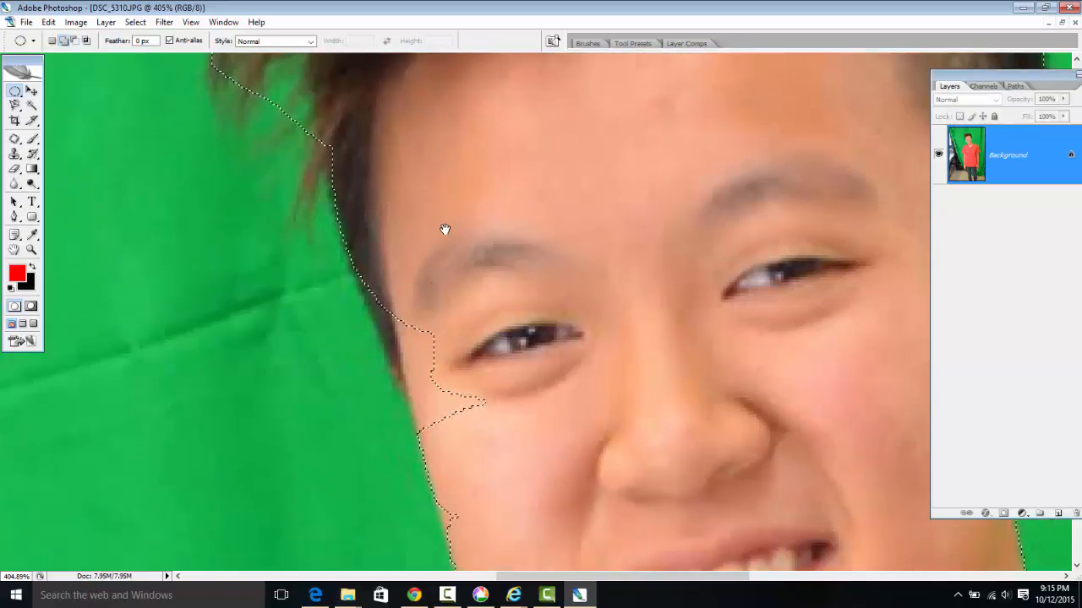
{"action": "left_click_drag", "start_coordinate": [498, 149], "coordinate": [482, 185]}
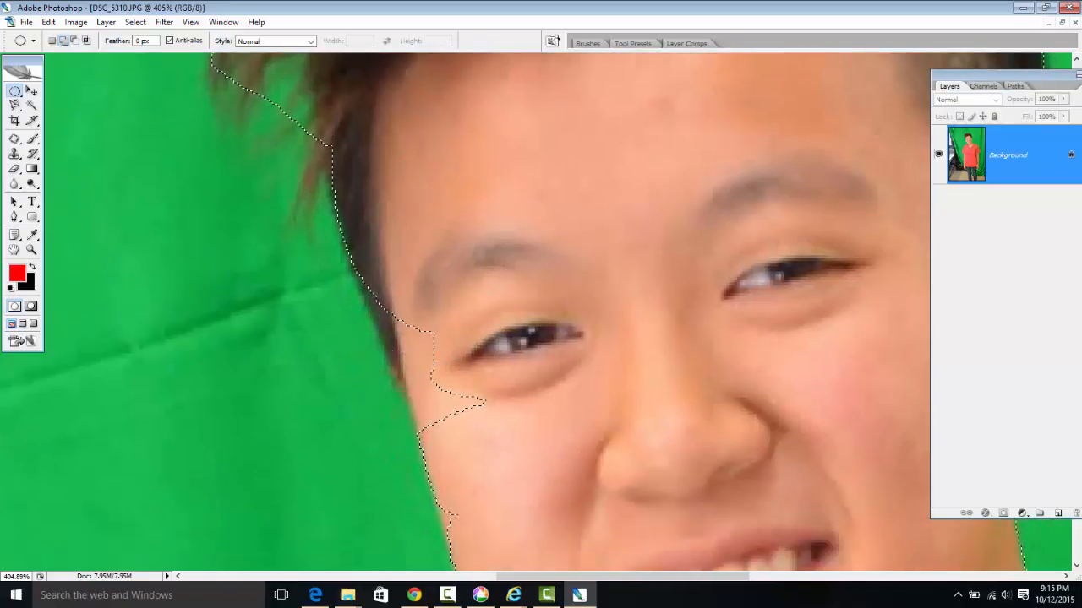
- Add the remaining notch beside the eye and cheek to the selection with the Polygonal Lasso
{"action": "left_click", "coordinate": [15, 105]}
{"action": "left_click", "coordinate": [60, 118]}
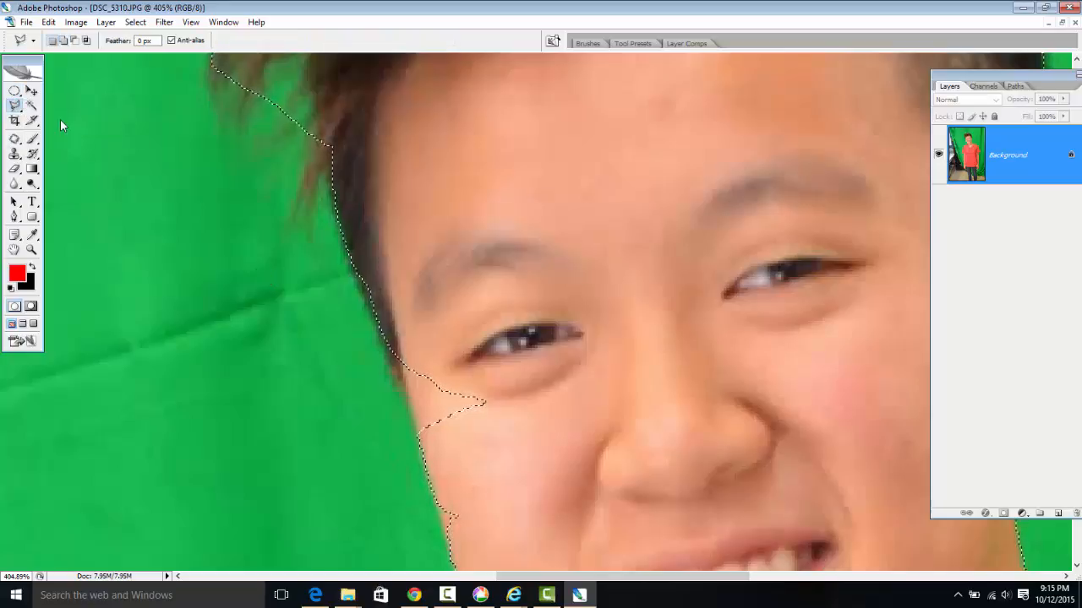
{"action": "left_click", "coordinate": [375, 309]}
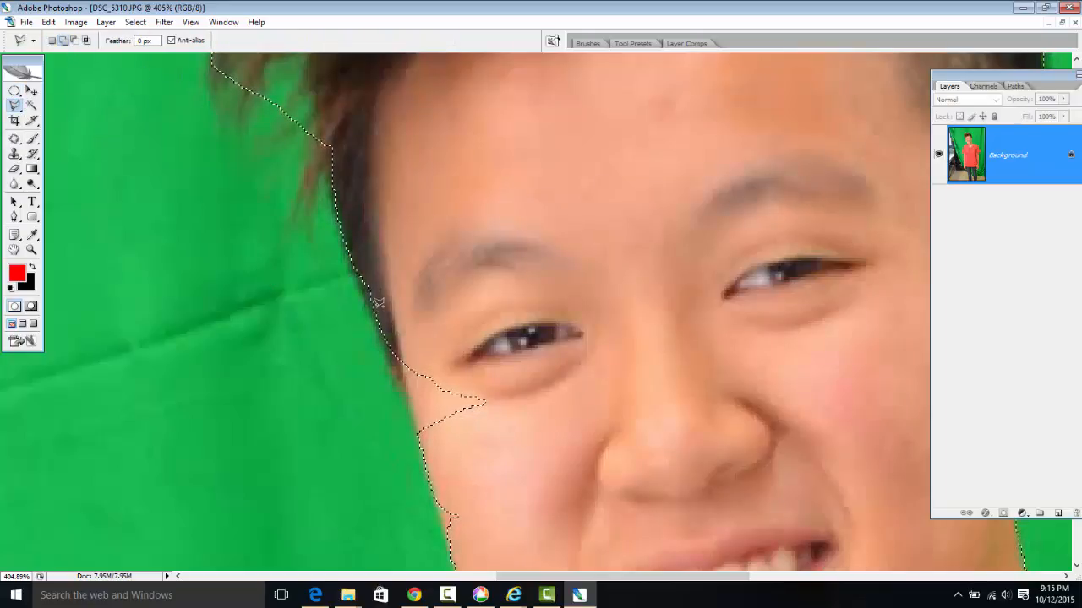
{"action": "left_click", "coordinate": [424, 451]}
{"action": "left_click", "coordinate": [521, 459]}
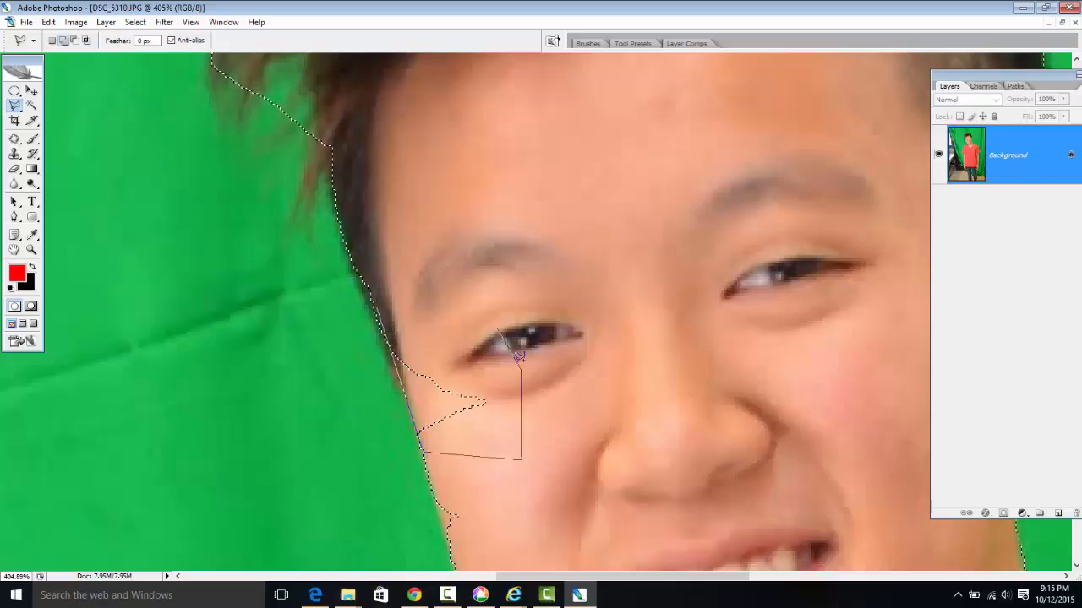
{"action": "double_click", "coordinate": [409, 255]}
- Subtract the green gap between the hair strands beside the forehead from the selection with the Polygonal Lasso
{"action": "scroll", "coordinate": [411, 273], "scroll_direction": "up", "scroll_amount": 4}
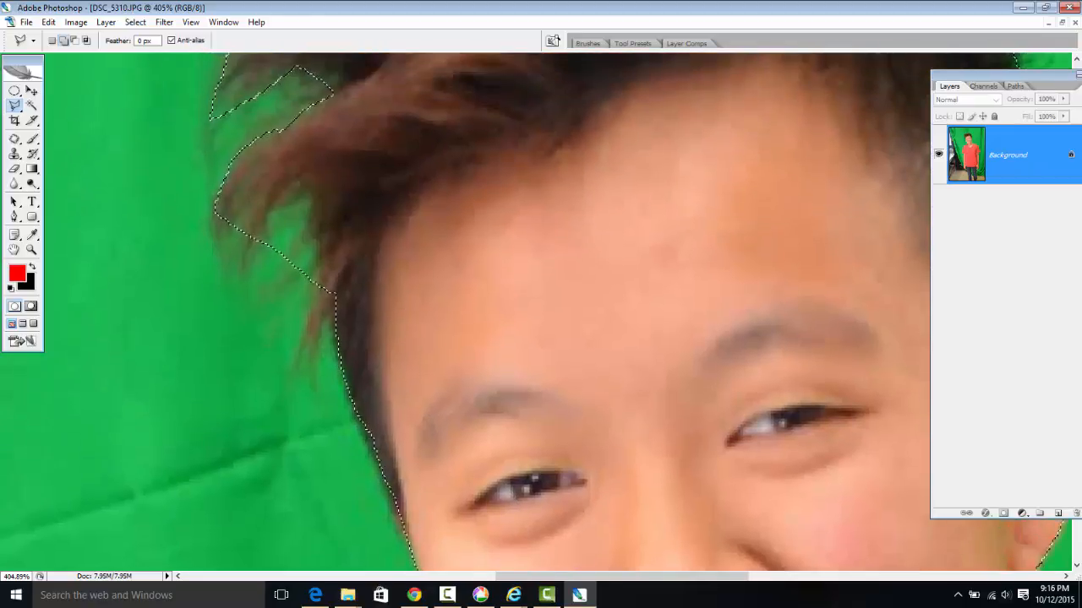
{"action": "left_click", "coordinate": [74, 40]}
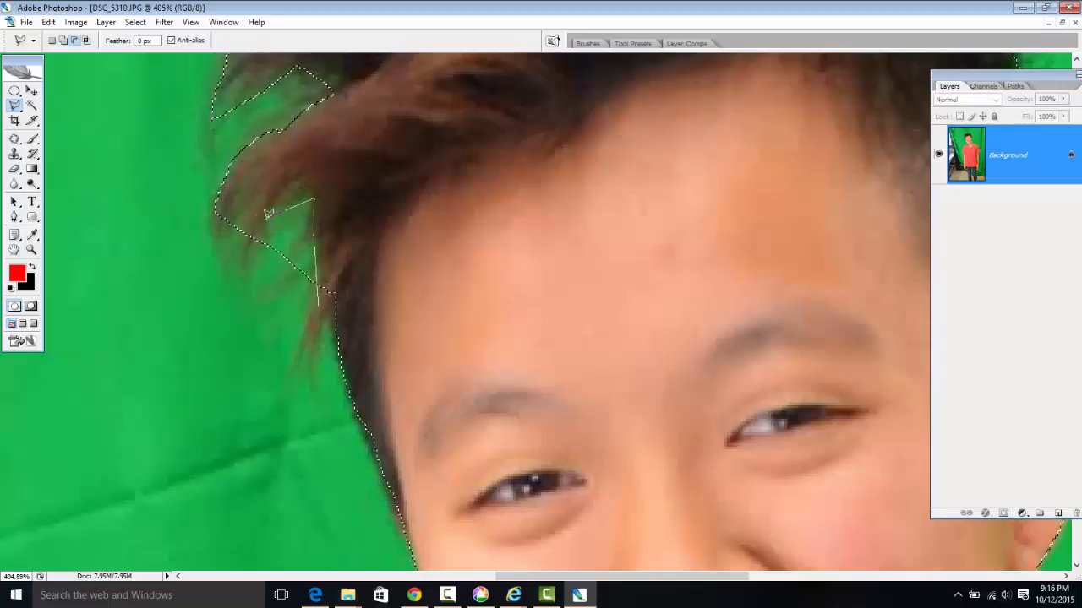
{"action": "left_click", "coordinate": [185, 199]}
{"action": "left_click", "coordinate": [319, 304]}
{"action": "key", "text": "space"}
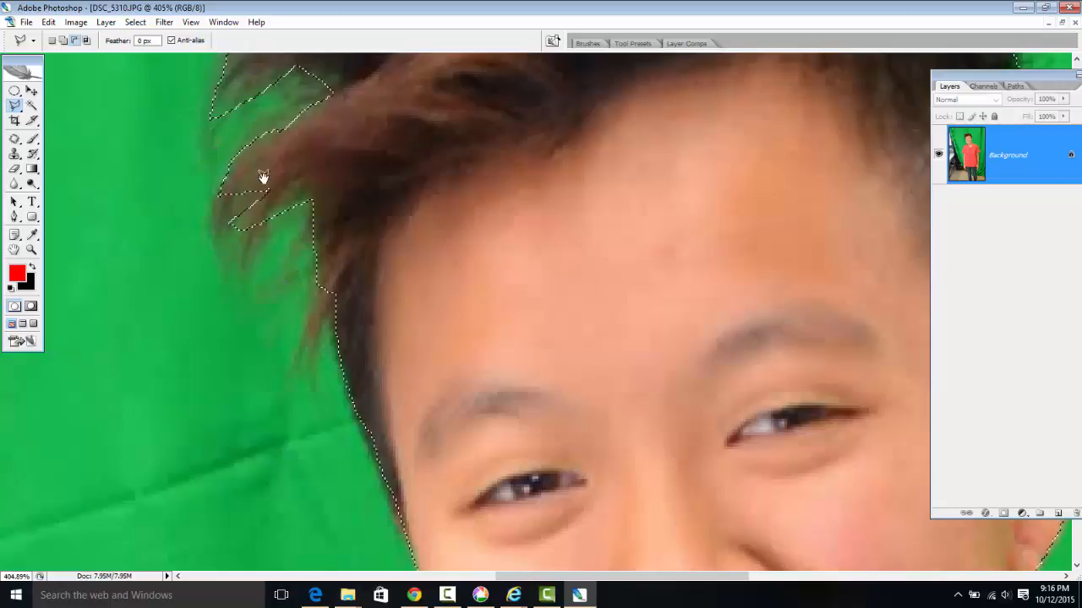
- Subtract the green slivers at the hair's front tips and near the spike on its upper edge from the selection
{"action": "left_click_drag", "start_coordinate": [263, 178], "coordinate": [248, 333]}
{"action": "left_click_drag", "start_coordinate": [233, 178], "coordinate": [197, 250]}
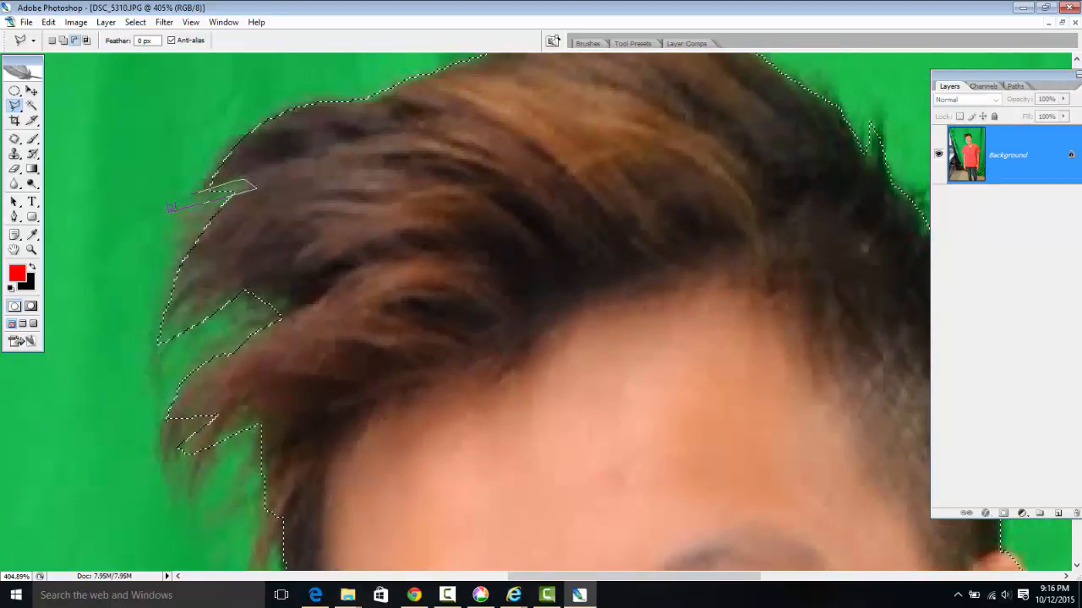
{"action": "key", "text": "space"}
{"action": "left_click_drag", "start_coordinate": [556, 128], "coordinate": [428, 177]}
{"action": "left_click", "coordinate": [733, 178]}
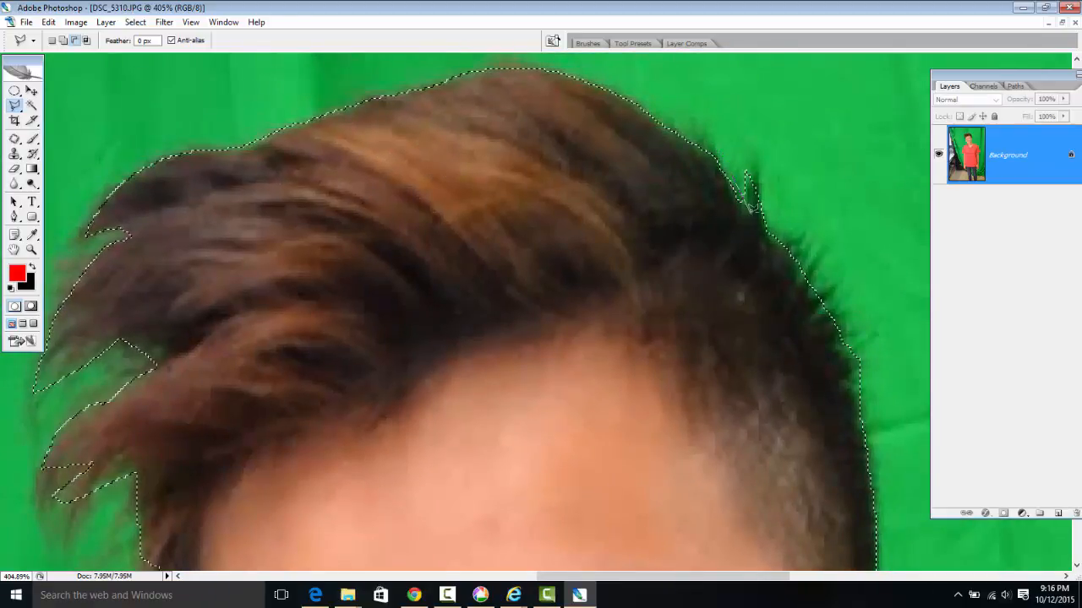
{"action": "left_click", "coordinate": [733, 178]}
{"action": "scroll", "coordinate": [733, 177], "scroll_direction": "down", "scroll_amount": 5}
{"action": "scroll", "coordinate": [729, 237], "scroll_direction": "down", "scroll_amount": 4}
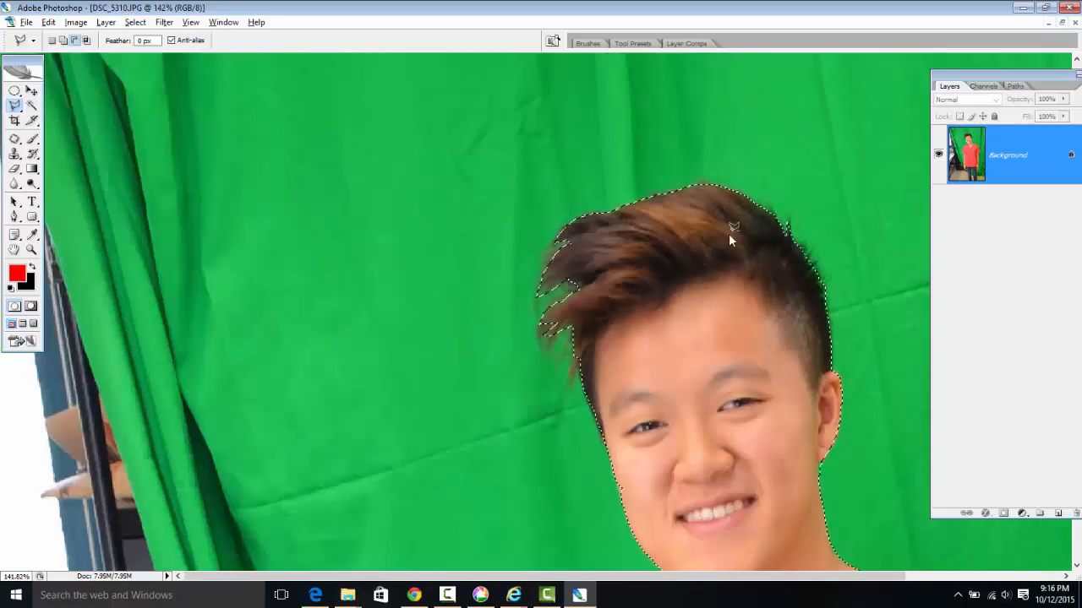
{"action": "key", "text": "space"}
{"action": "left_click_drag", "start_coordinate": [766, 285], "coordinate": [338, 139]}
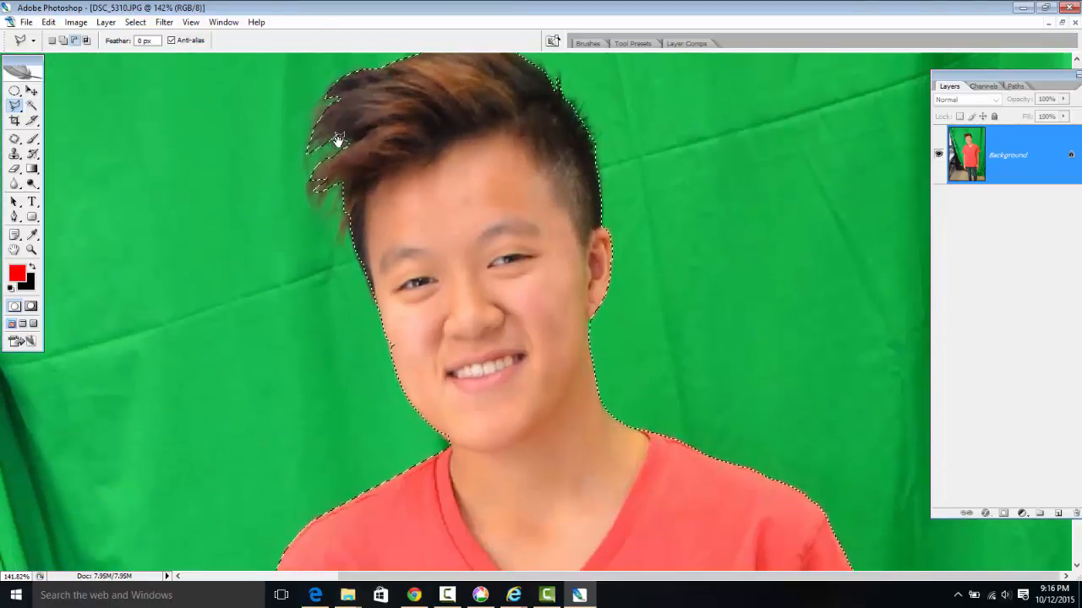
{"action": "left_click", "coordinate": [27, 23]}
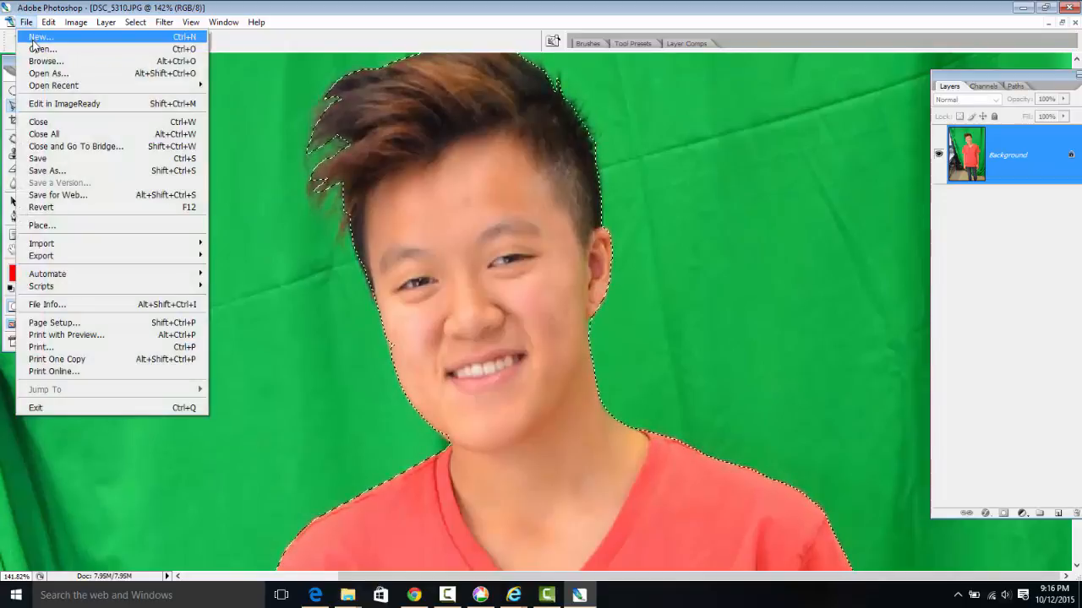
{"action": "left_click", "coordinate": [34, 34]}
{"action": "left_click", "coordinate": [676, 173]}
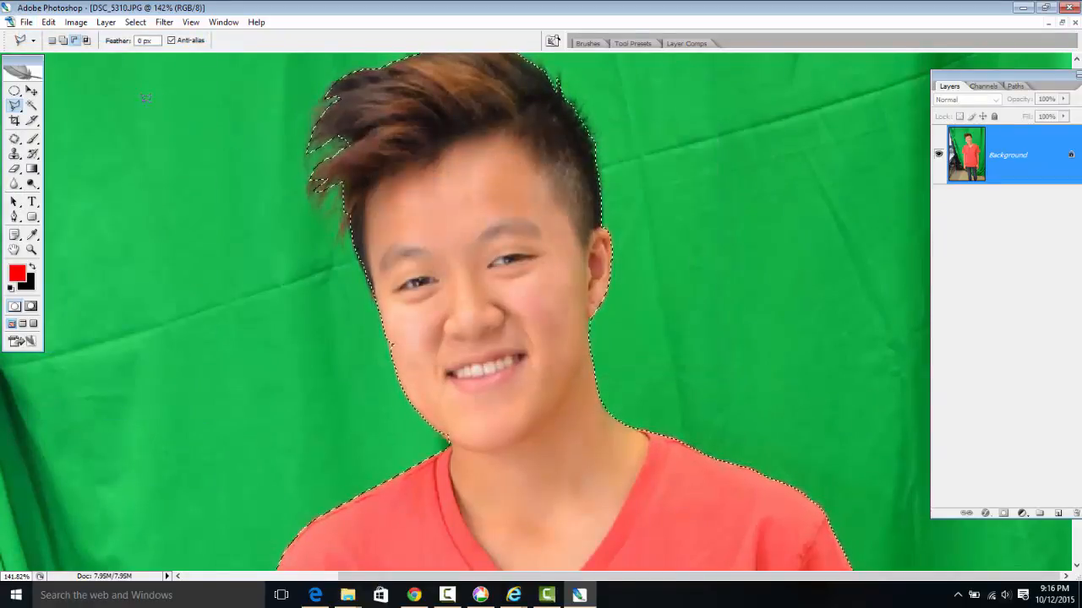
- Create a new document with a white background and paste the cut-out person into it
{"action": "left_click", "coordinate": [27, 22]}
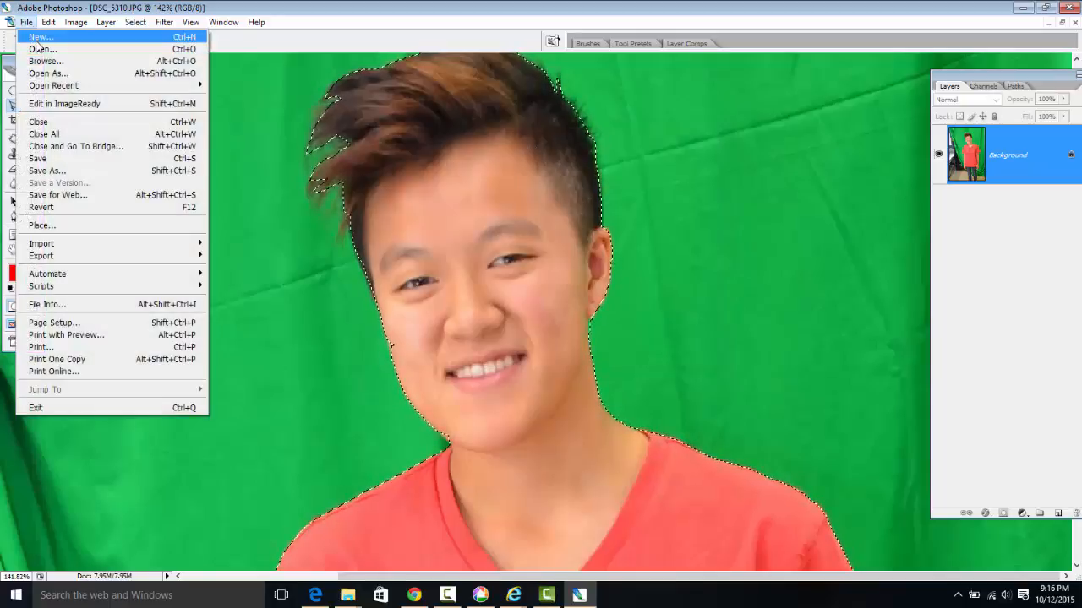
{"action": "left_click", "coordinate": [35, 38]}
{"action": "left_click", "coordinate": [694, 154]}
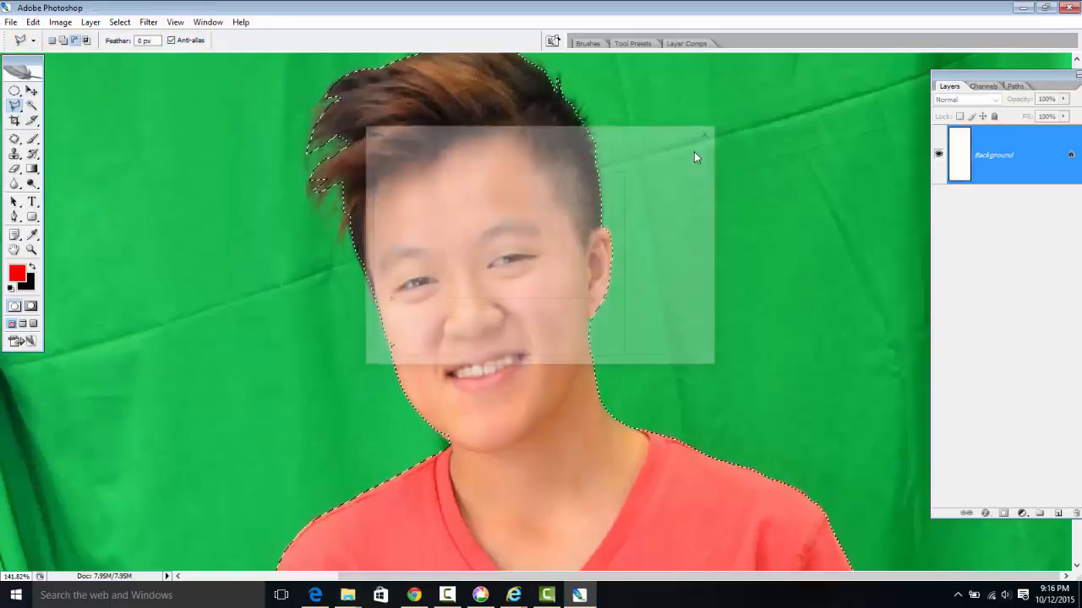
{"action": "key", "text": "ctrl+v"}
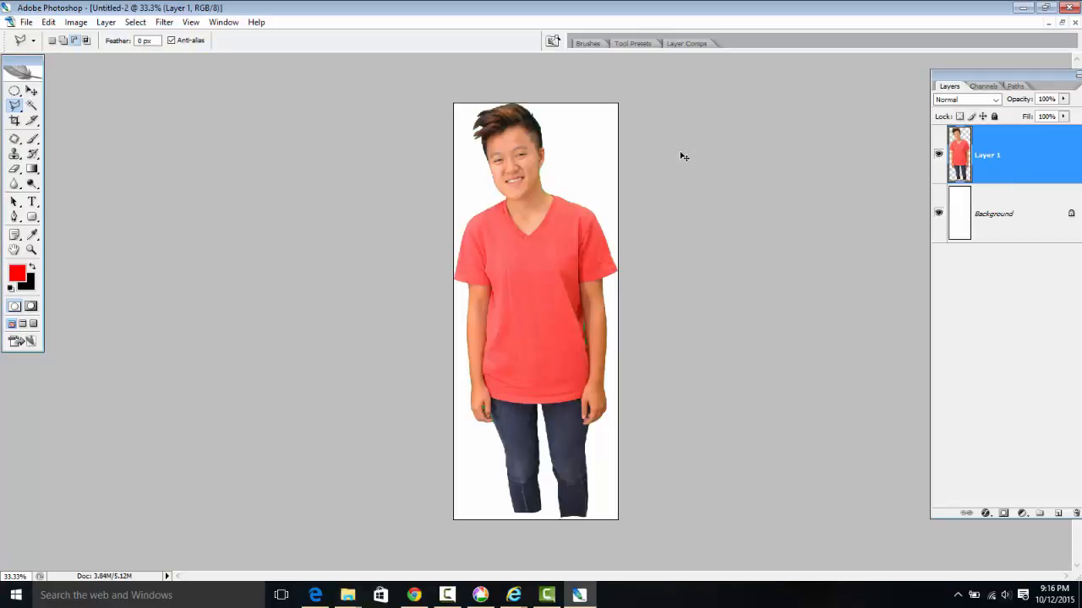
- Add contrast to the pasted person with Curves, raising the highlights from input 194 to output 199 and slightly lowering the shadows
{"action": "key", "text": "ctrl+alt+0"}
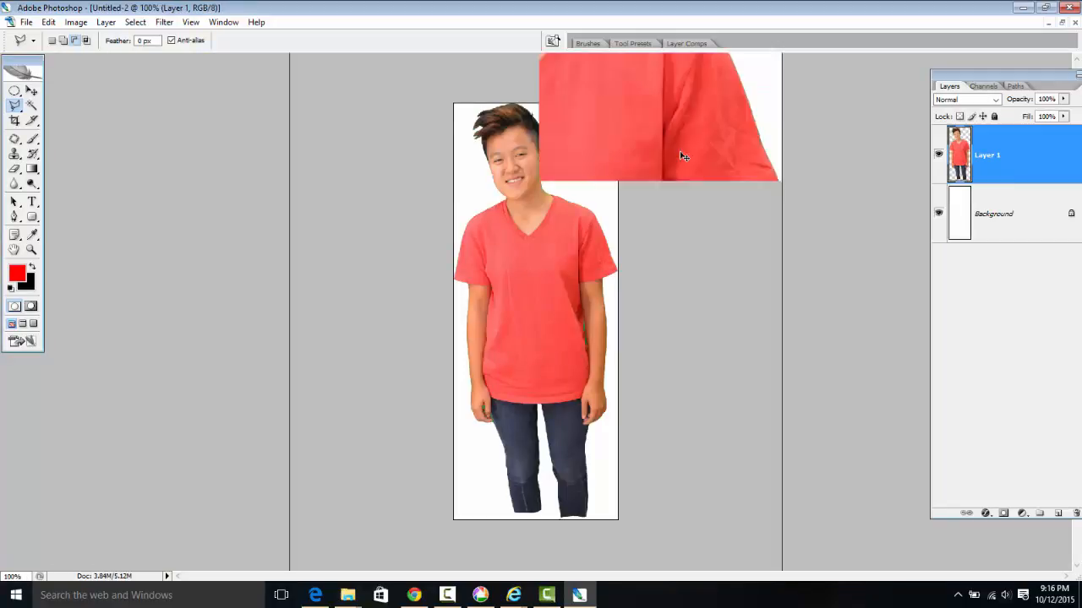
{"action": "left_click_drag", "start_coordinate": [616, 120], "coordinate": [586, 374]}
{"action": "left_click_drag", "start_coordinate": [591, 235], "coordinate": [592, 314]}
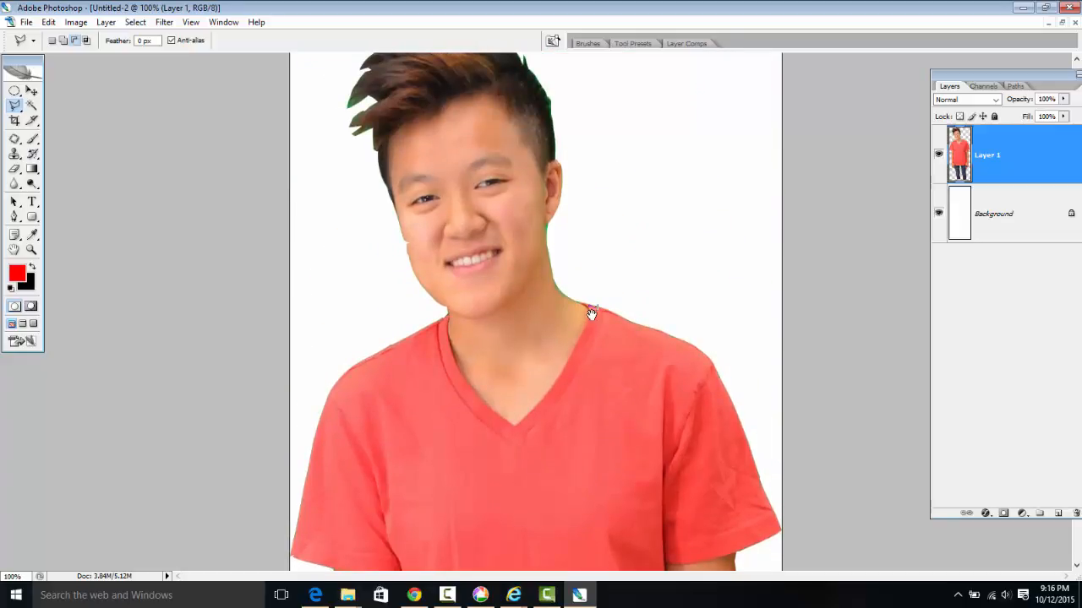
{"action": "left_click", "coordinate": [76, 22]}
{"action": "mouse_move", "coordinate": [126, 55]}
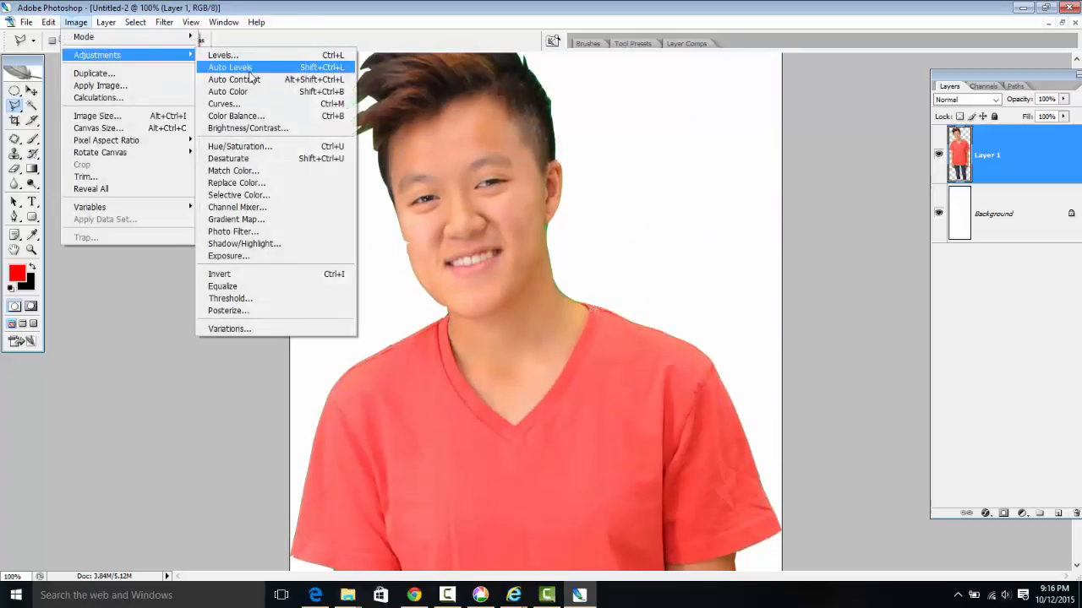
{"action": "left_click", "coordinate": [334, 106]}
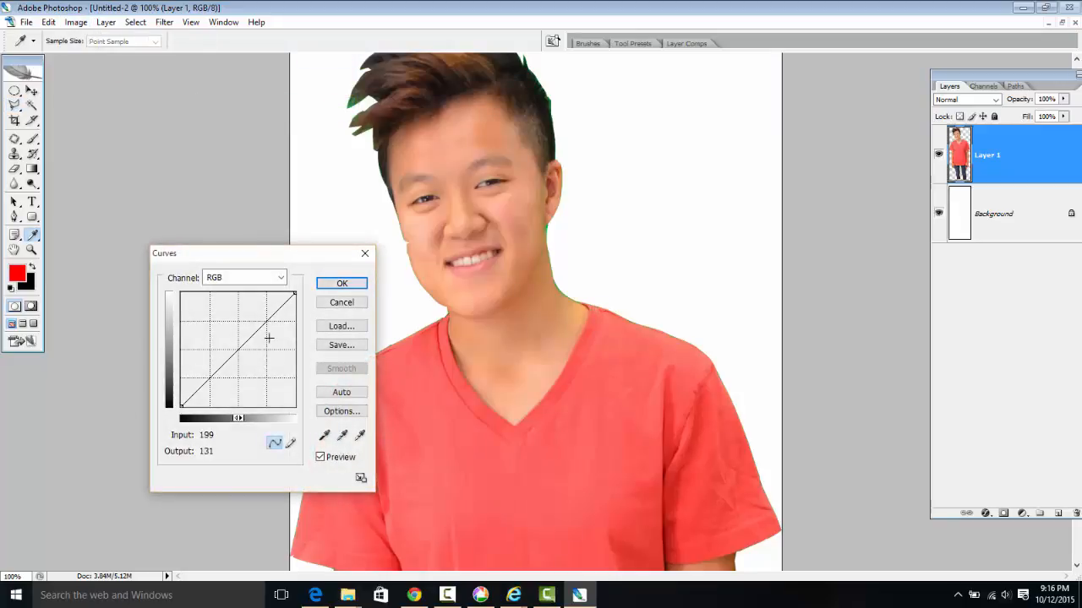
{"action": "left_click_drag", "start_coordinate": [267, 319], "coordinate": [267, 317]}
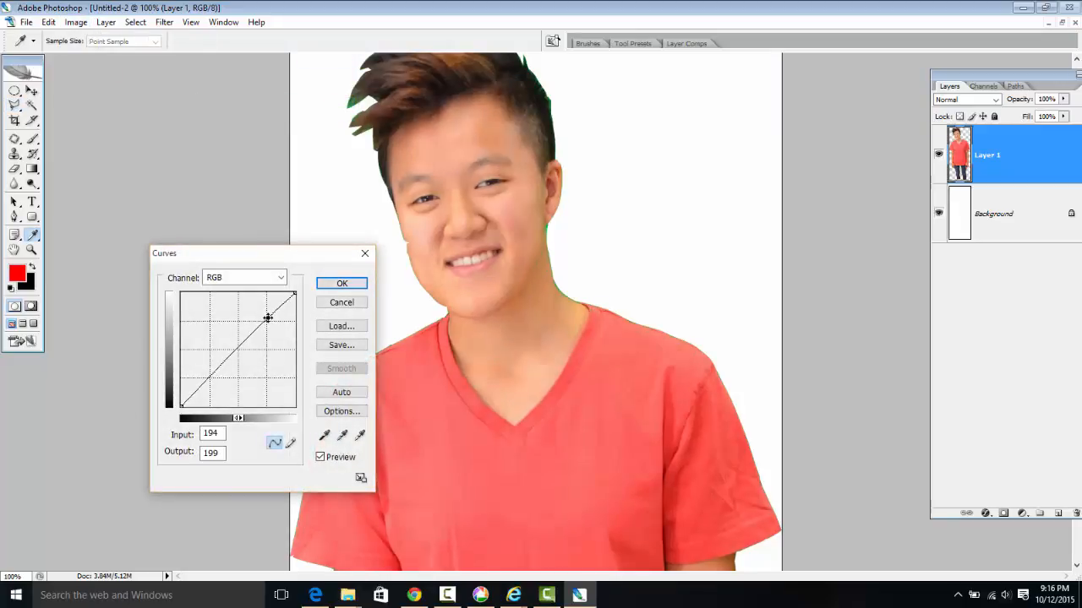
{"action": "left_click_drag", "start_coordinate": [209, 378], "coordinate": [212, 382]}
{"action": "left_click", "coordinate": [340, 283]}
{"action": "key", "text": "l"}
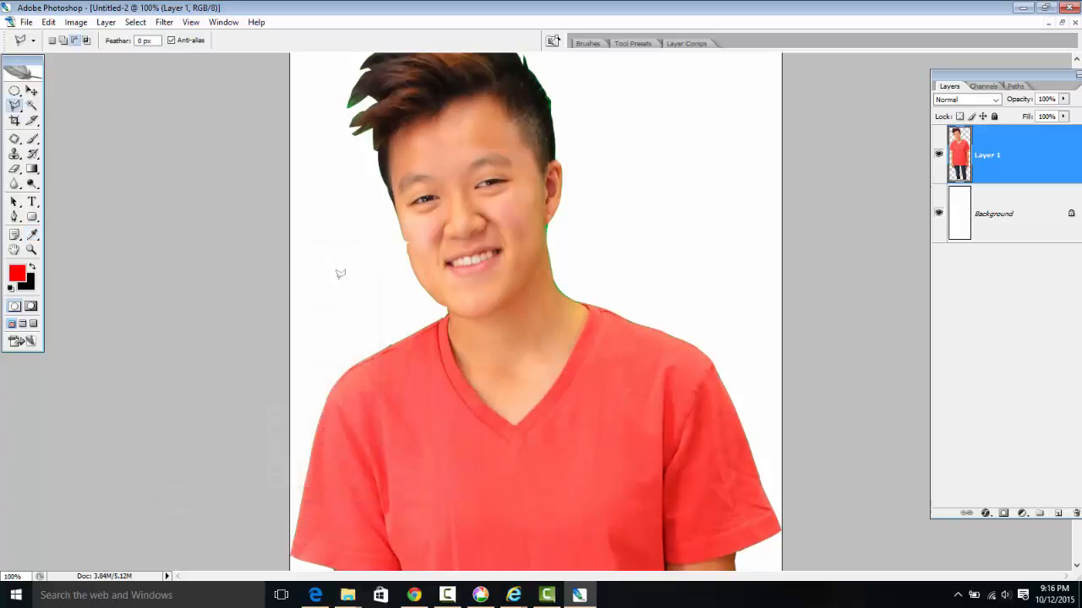
- Erase the green fringe below the earlobe along the upper neck edge with a 2 px Eraser brush
{"action": "scroll", "coordinate": [665, 227], "scroll_direction": "up", "scroll_amount": 5}
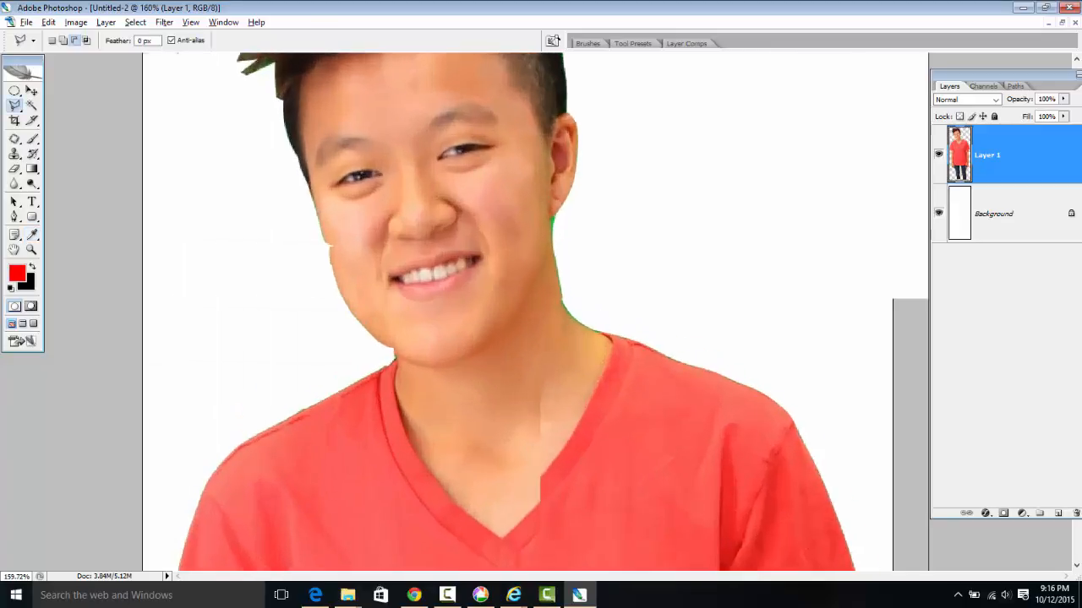
{"action": "scroll", "coordinate": [456, 288], "scroll_direction": "down", "scroll_amount": 3}
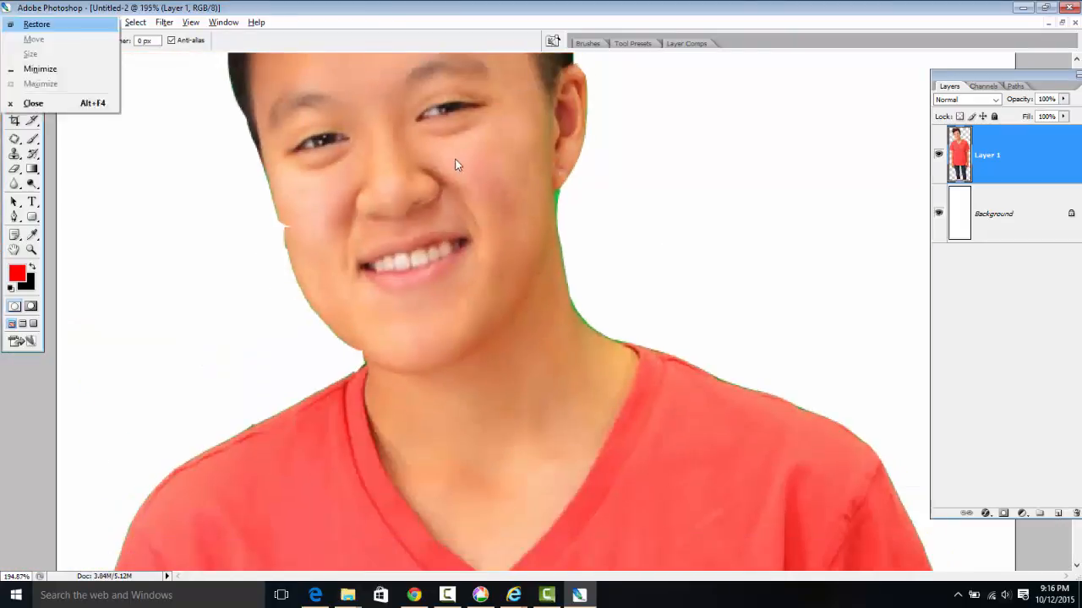
{"action": "scroll", "coordinate": [583, 308], "scroll_direction": "down", "scroll_amount": 2}
{"action": "scroll", "coordinate": [584, 307], "scroll_direction": "up", "scroll_amount": 7}
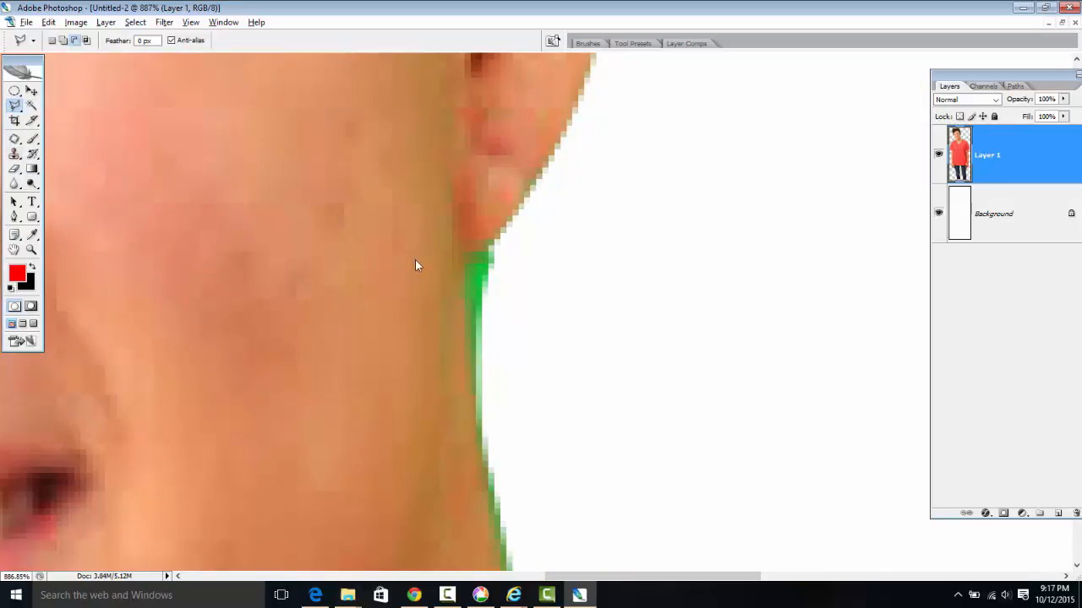
{"action": "key", "text": "e"}
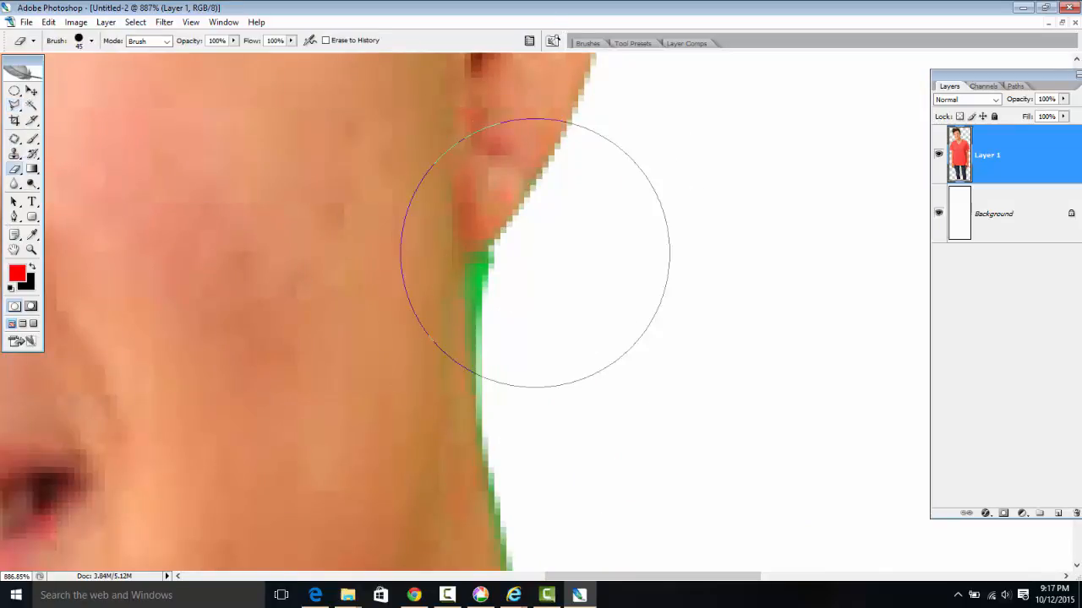
{"action": "right_click", "coordinate": [579, 295]}
{"action": "left_click_drag", "start_coordinate": [573, 299], "coordinate": [553, 297]}
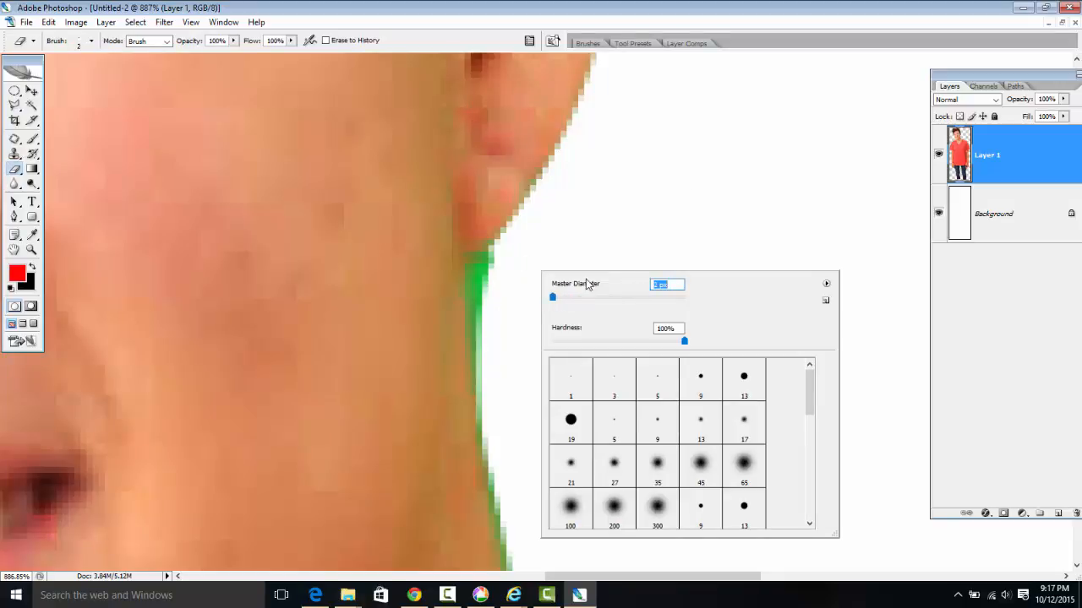
{"action": "mouse_move", "coordinate": [493, 266]}
{"action": "left_mouse_down"}
{"action": "mouse_move", "coordinate": [482, 262]}
{"action": "mouse_move", "coordinate": [477, 291]}
{"action": "mouse_move", "coordinate": [483, 338]}
{"action": "mouse_move", "coordinate": [477, 312]}
{"action": "left_mouse_up"}
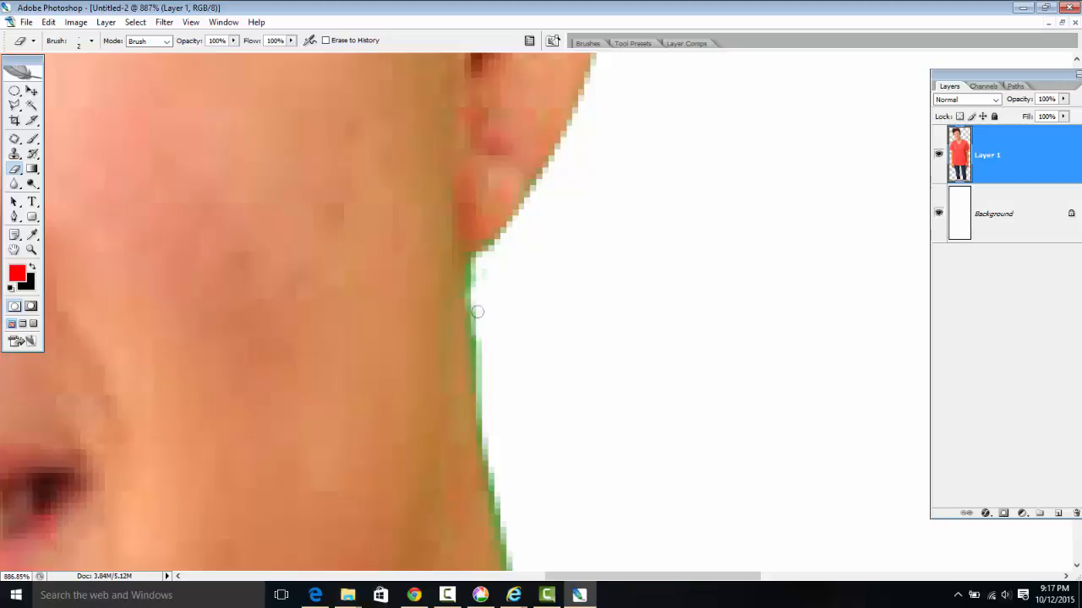
- Convert the locked white background into a regular layer and delete it, with the Layers palette moved beside the image
{"action": "scroll", "coordinate": [488, 261], "scroll_direction": "down", "scroll_amount": 8}
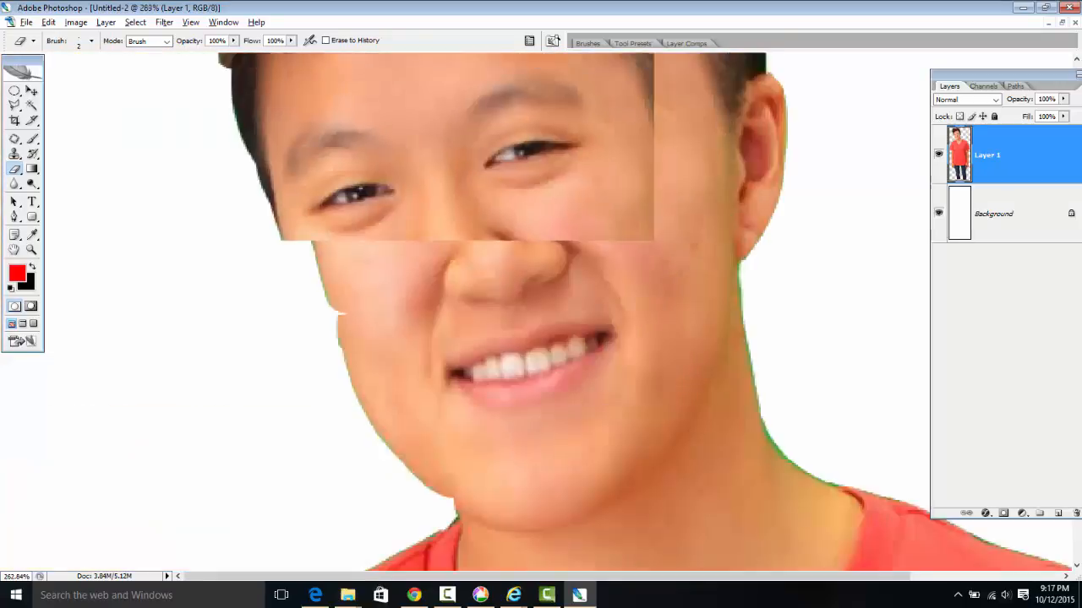
{"action": "scroll", "coordinate": [488, 262], "scroll_direction": "down", "scroll_amount": 4}
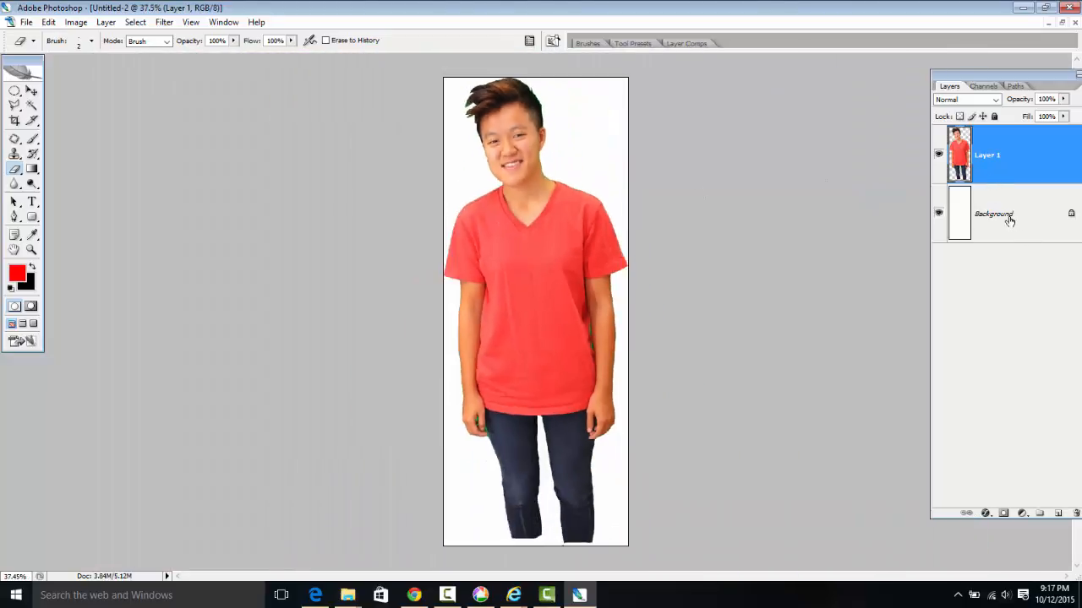
{"action": "double_click", "coordinate": [1009, 219]}
{"action": "left_click", "coordinate": [620, 190]}
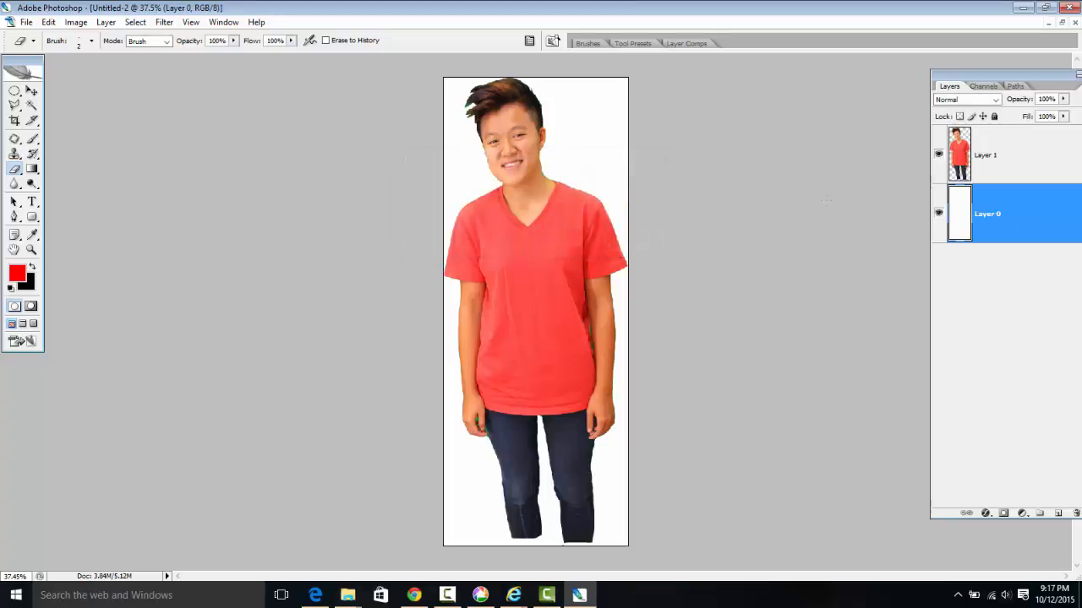
{"action": "left_click_drag", "start_coordinate": [963, 81], "coordinate": [657, 88]}
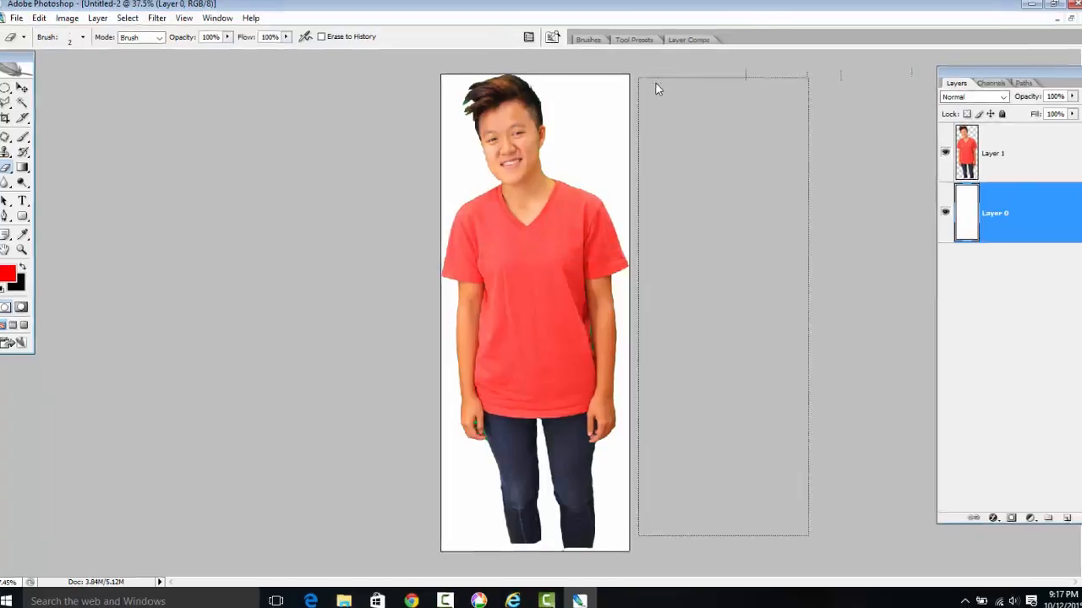
{"action": "left_click_drag", "start_coordinate": [746, 230], "coordinate": [822, 597]}
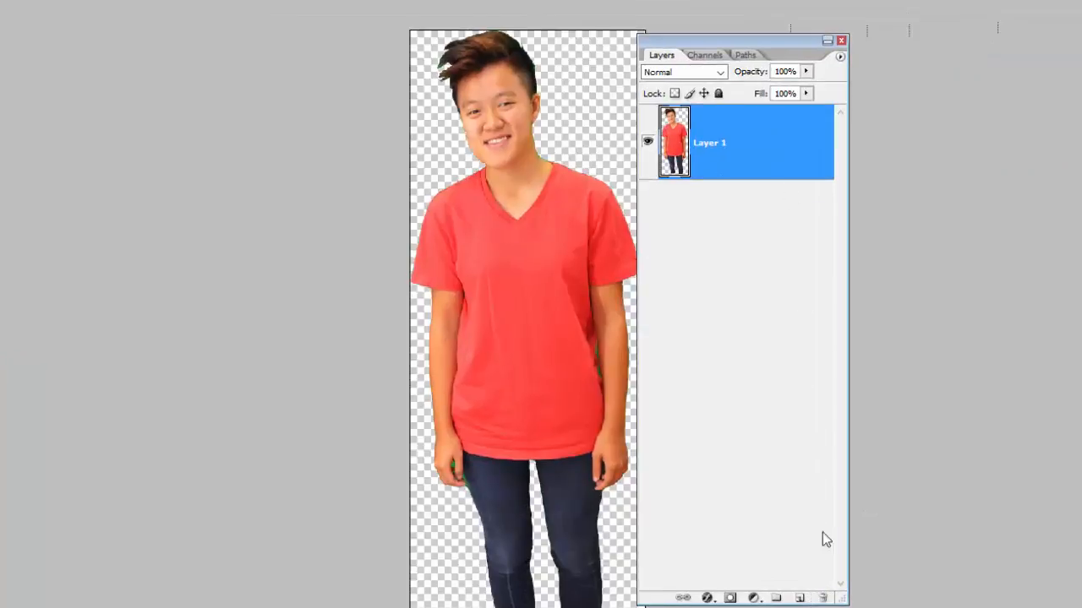
{"action": "left_click_drag", "start_coordinate": [779, 39], "coordinate": [876, 37]}
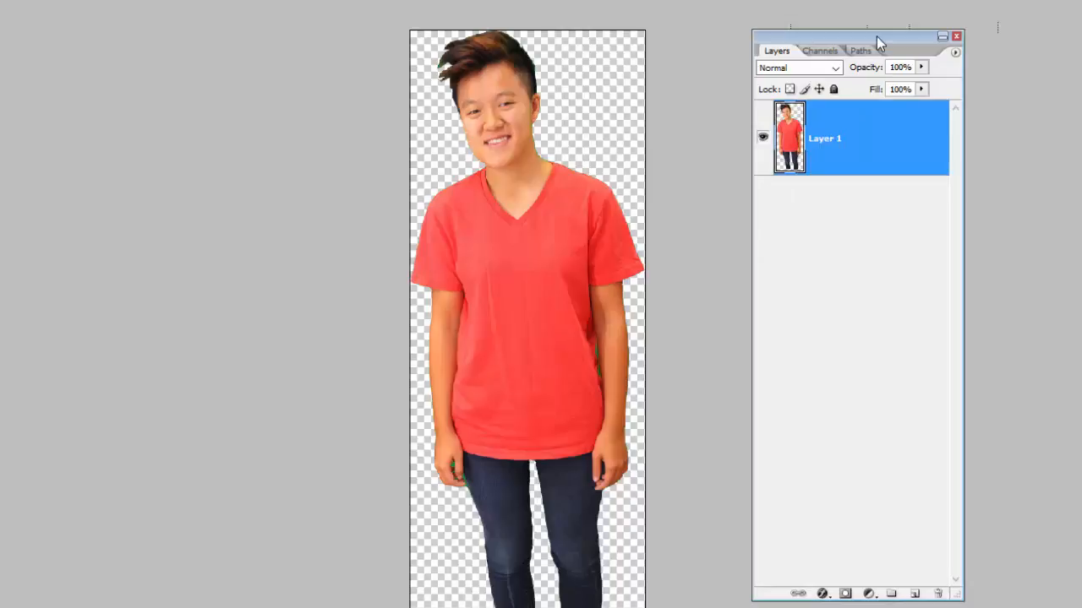
- Save the document in Downloads as a layered Photoshop PSD named with the person's first name plus "cut out", with Maximize compatibility on
{"action": "key", "text": "alt+f"}
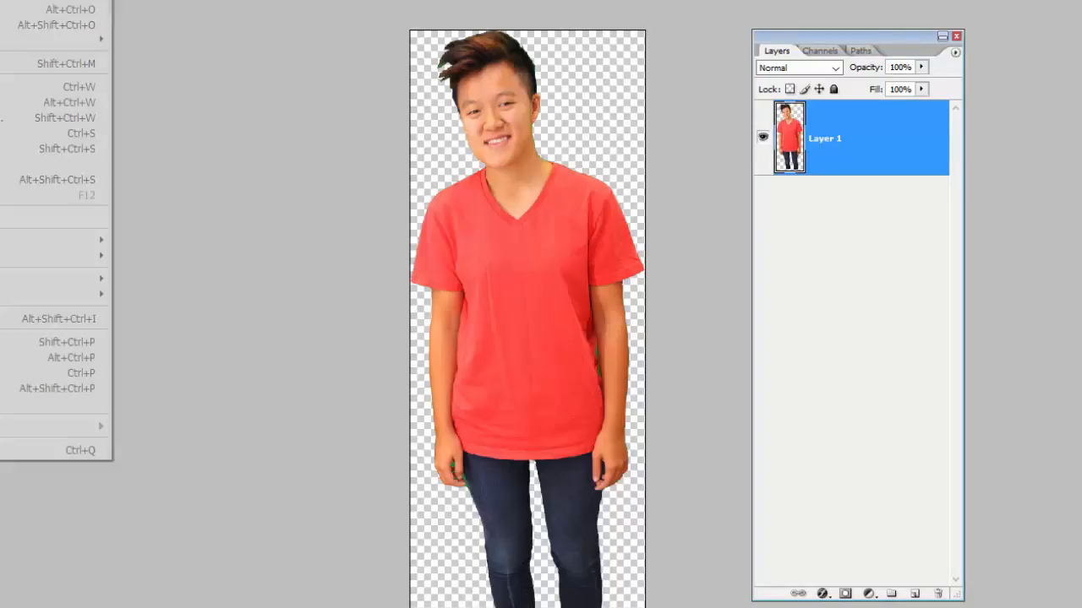
{"action": "left_click", "coordinate": [54, 148]}
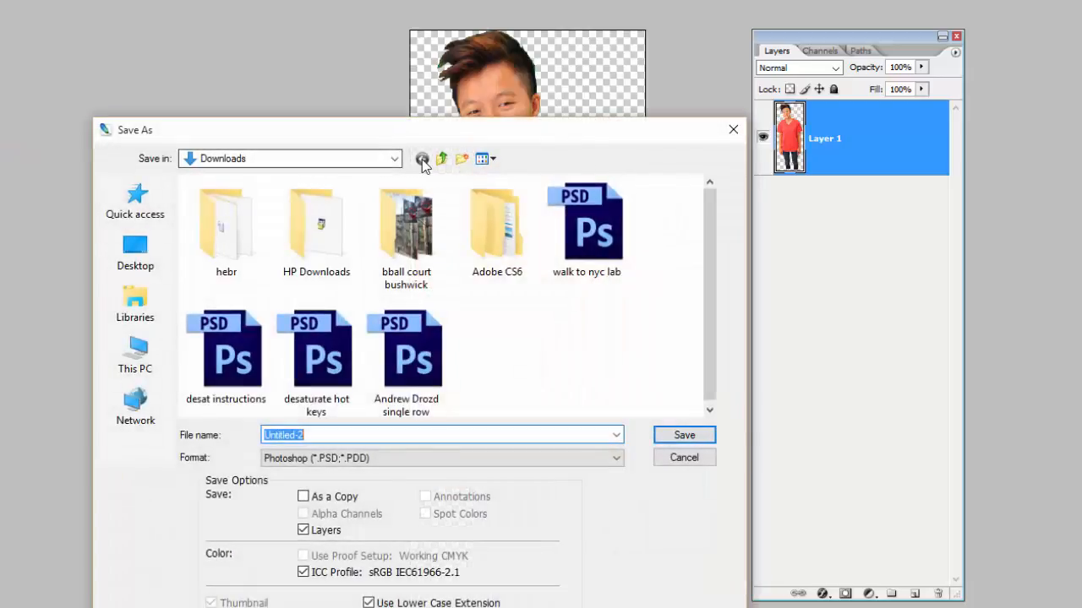
{"action": "type", "text": "tiffanny"}
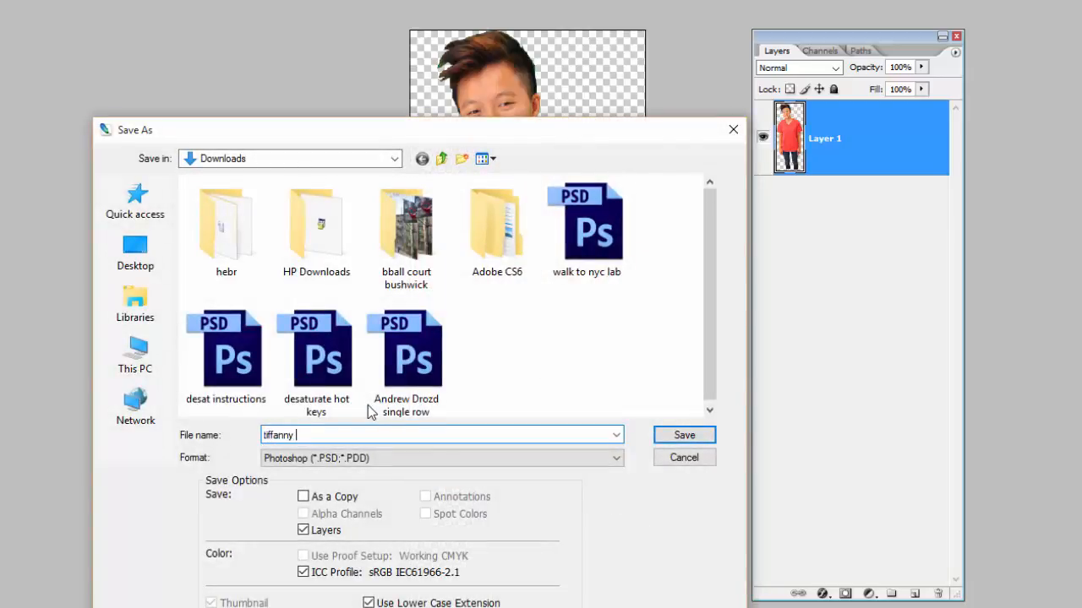
{"action": "key", "text": "BackSpace"}
{"action": "key", "text": "BackSpace"}
{"action": "type", "text": "y cut out"}
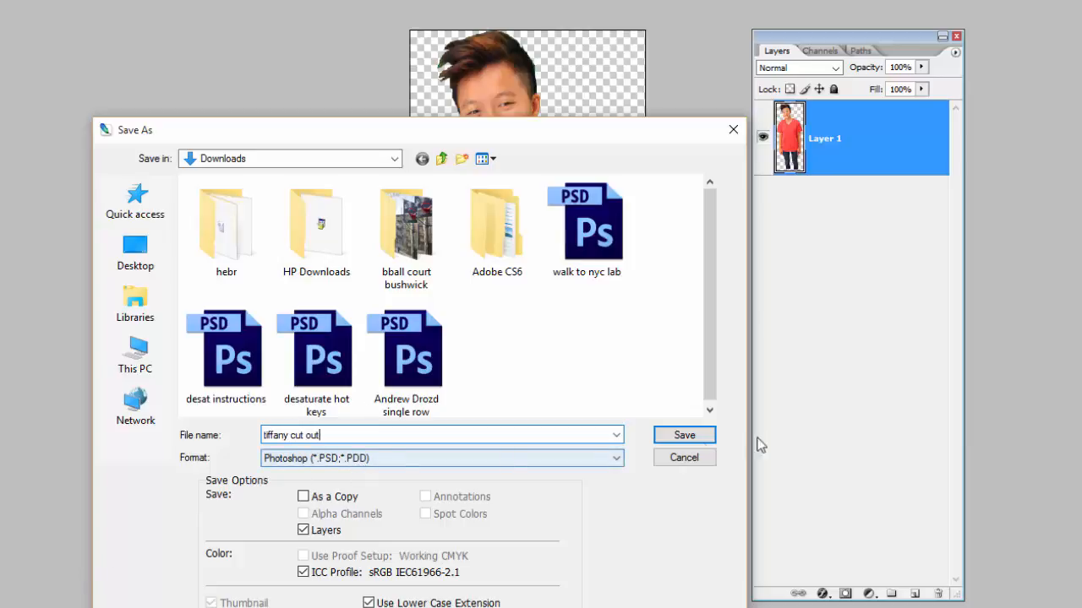
{"action": "left_click", "coordinate": [683, 438]}
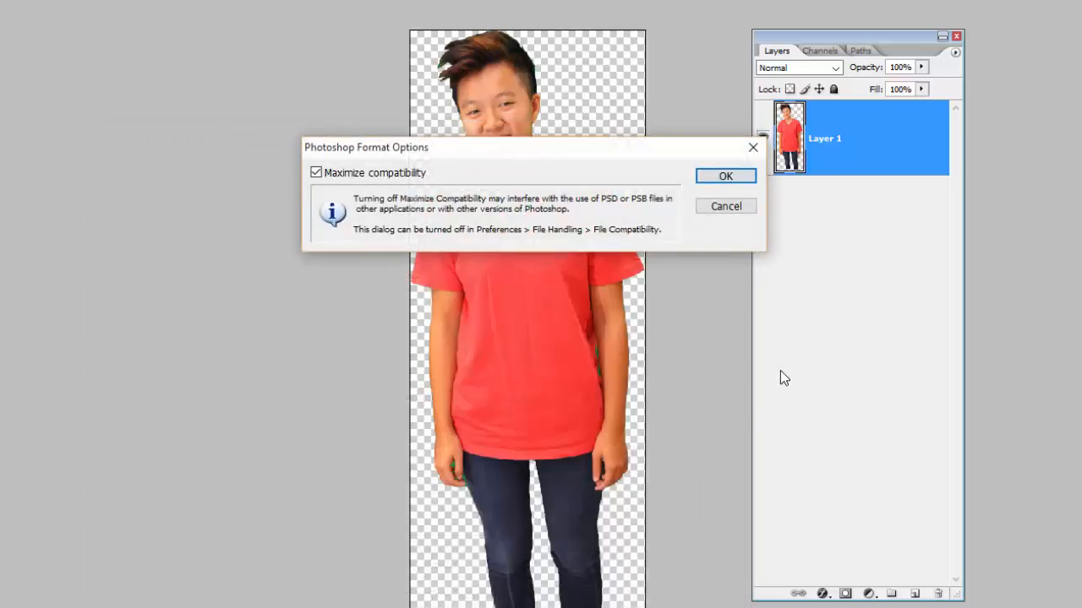
{"action": "left_click", "coordinate": [725, 178]}
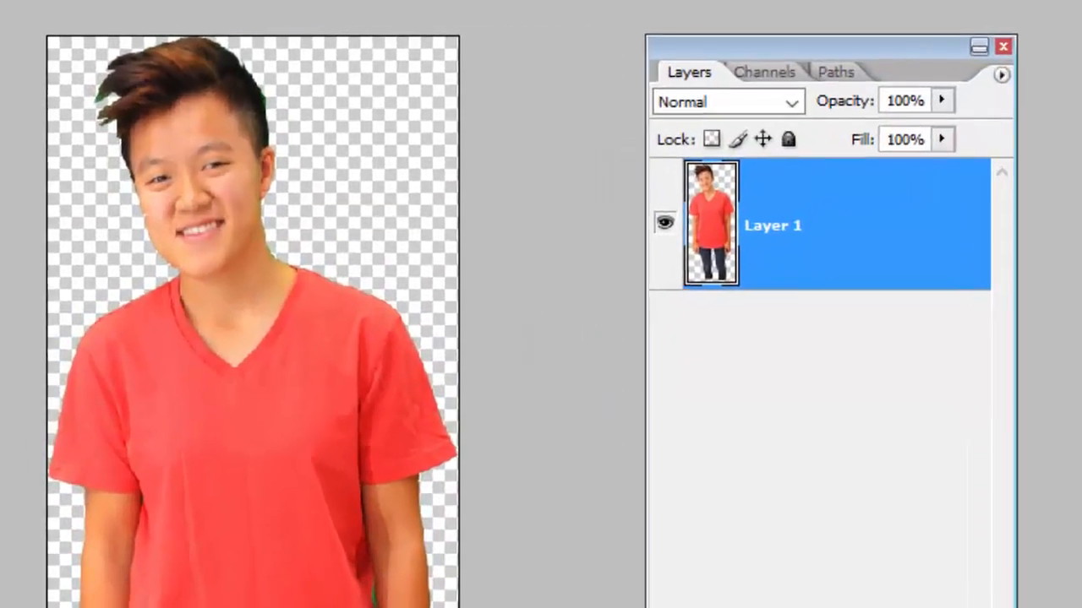